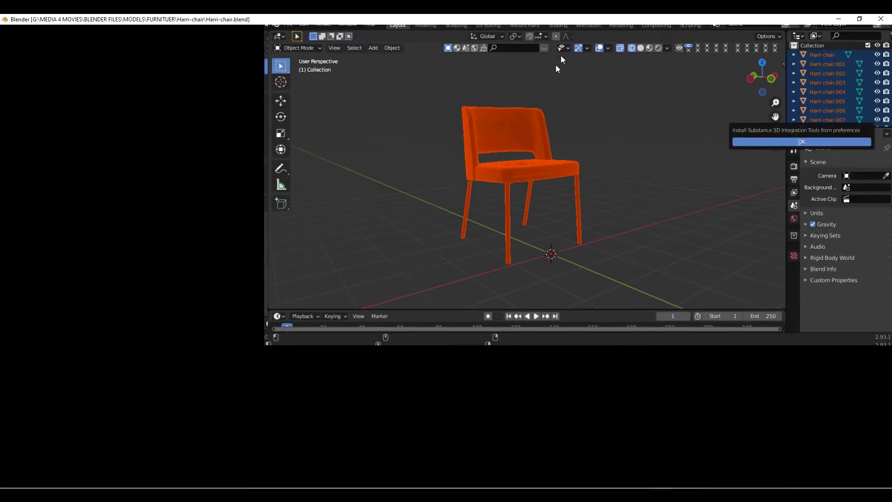
Dismiss the add-on notice and start a glTF 2.0 export limited to Selected Objects.
click(522, 287)
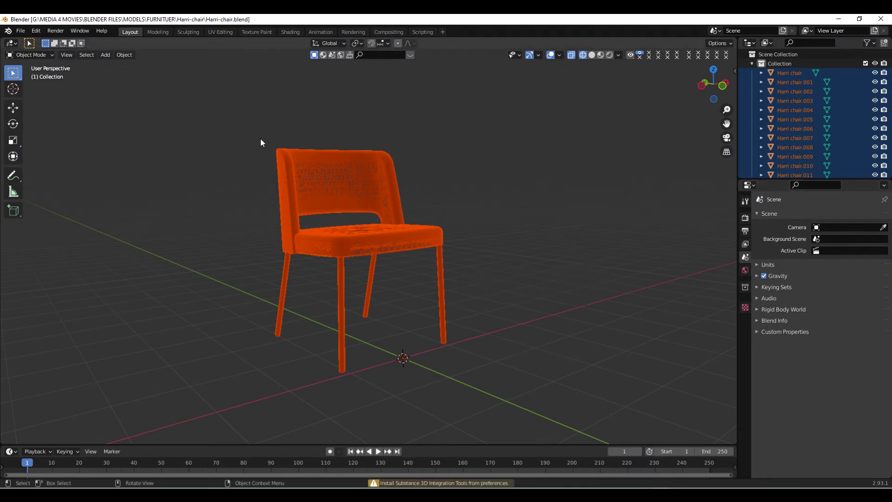
click(19, 33)
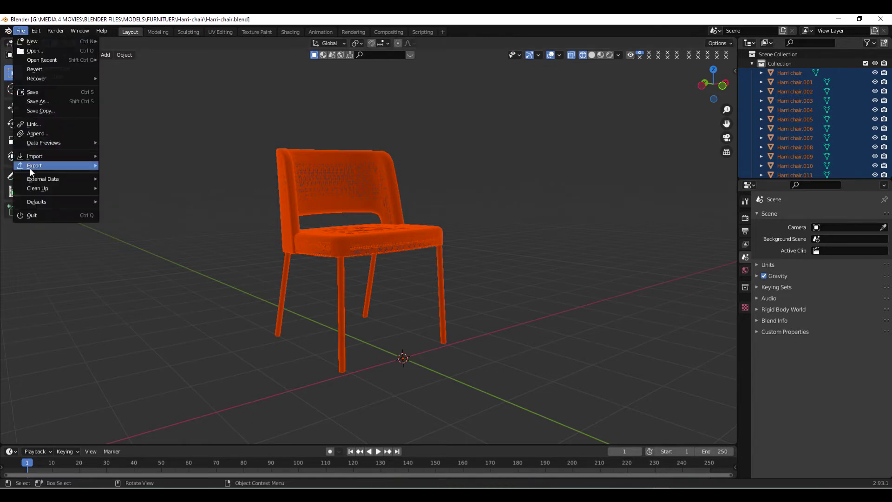
mouse_move(31, 171)
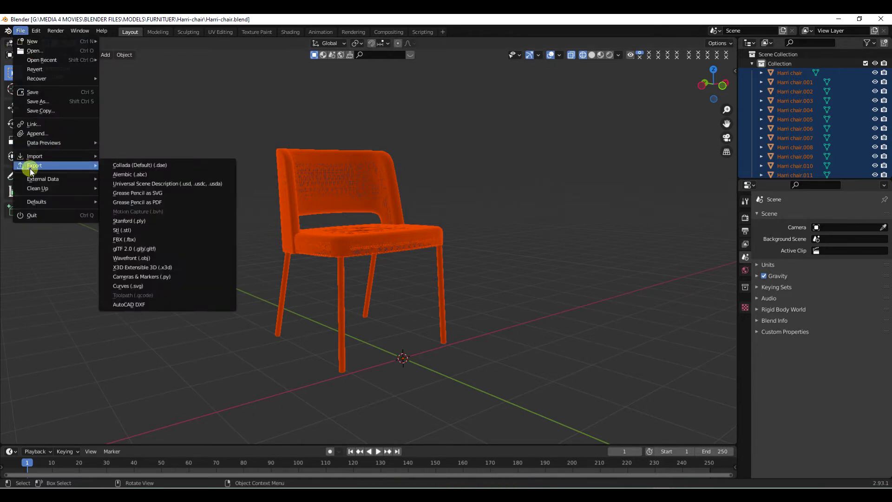
click(132, 249)
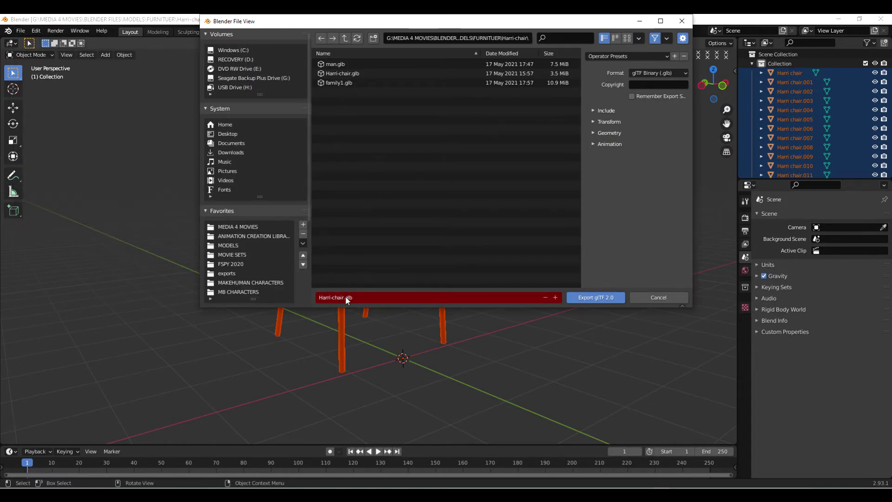
click(593, 111)
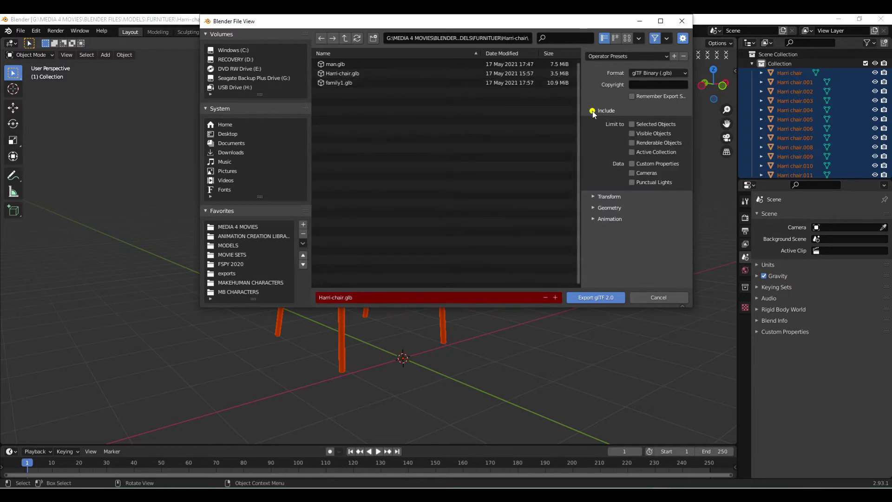
click(631, 124)
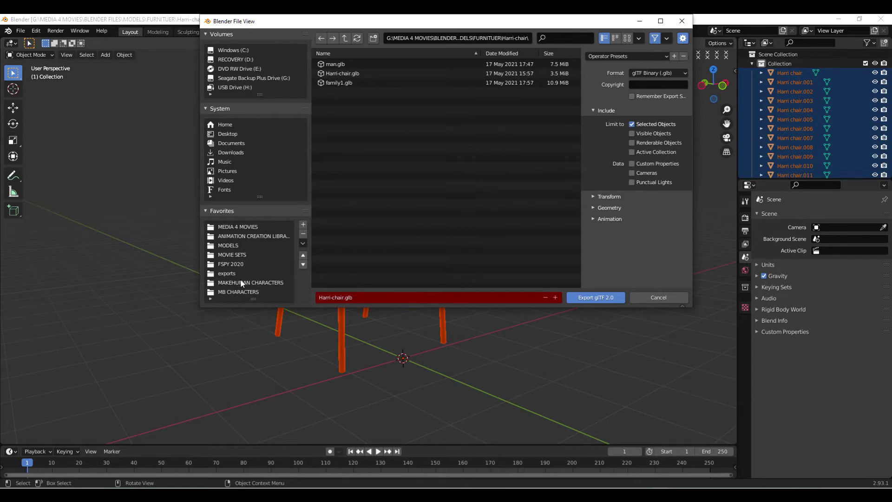
scroll(239, 260, down, 6)
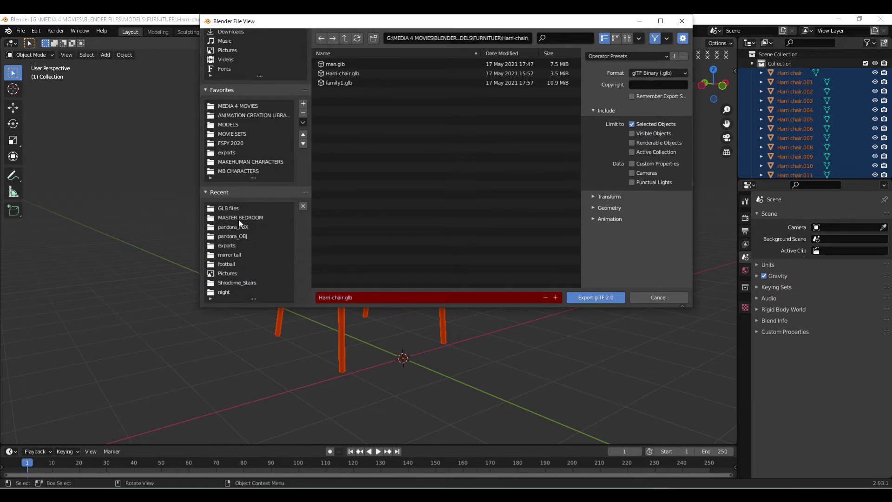
Export the chair as 'Harri-chair update 3.glb' into the Recent GLB files folder.
click(229, 209)
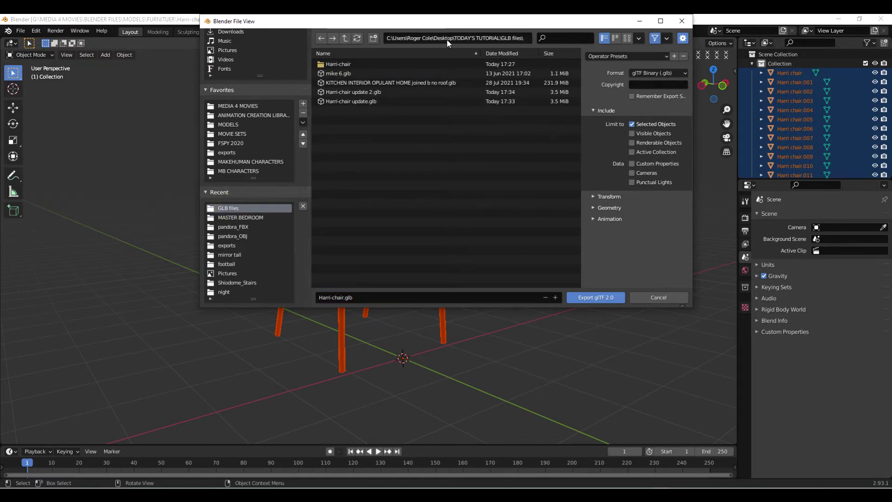
click(328, 296)
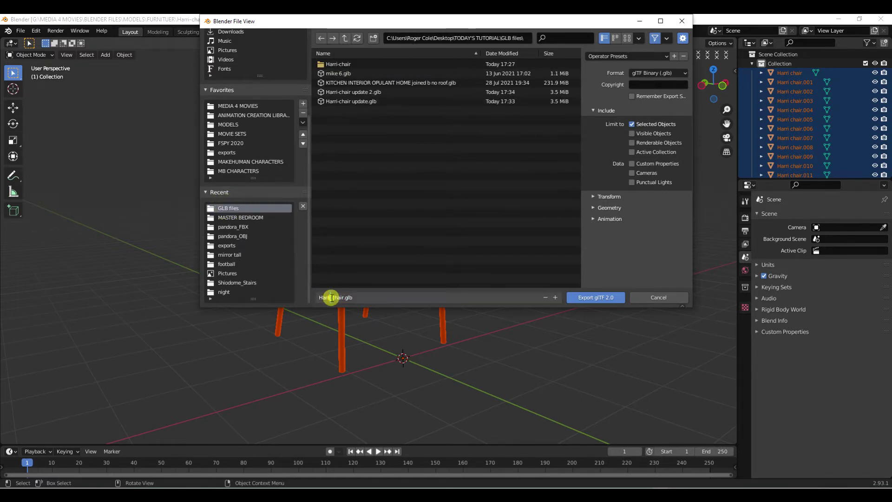
double_click(345, 297)
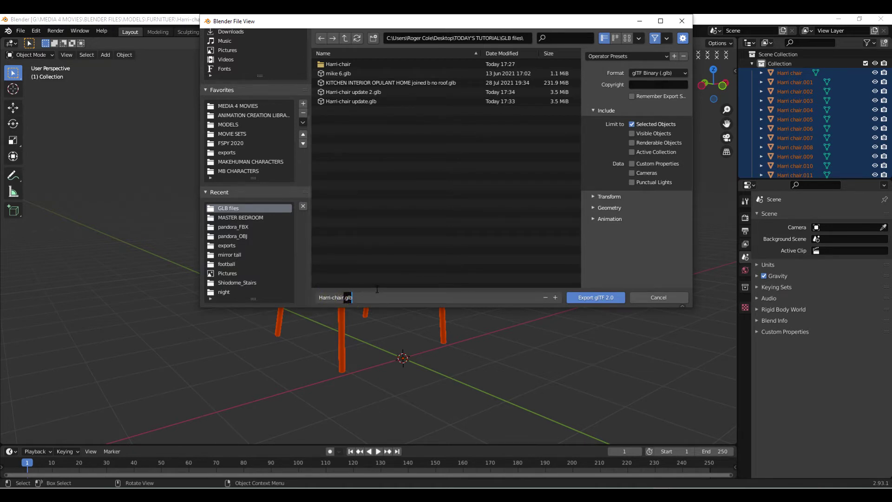
key(BackSpace)
key(BackSpace)
text(update 3)
key(Return)
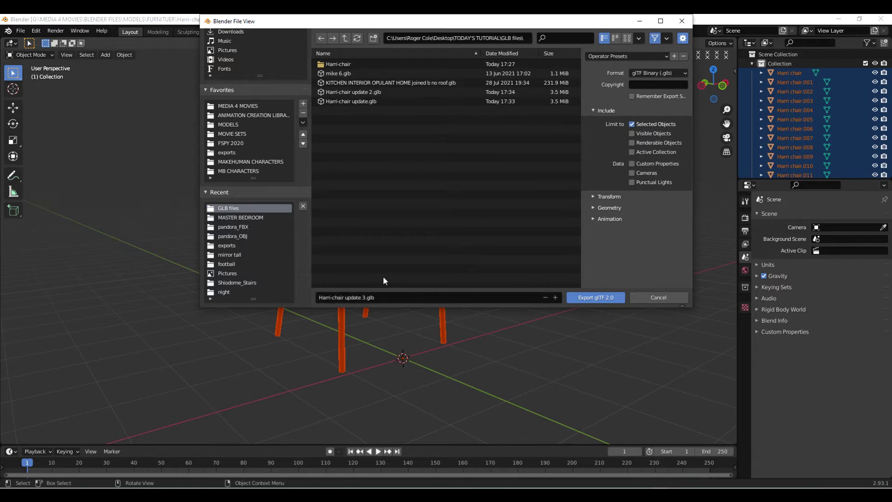
click(574, 298)
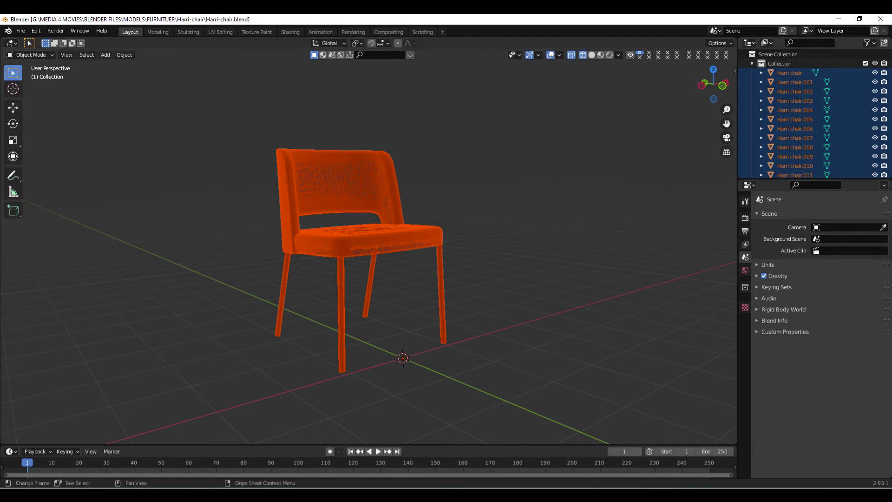
Open Shot Generator, add a character and a box, and maximize the window.
click(613, 462)
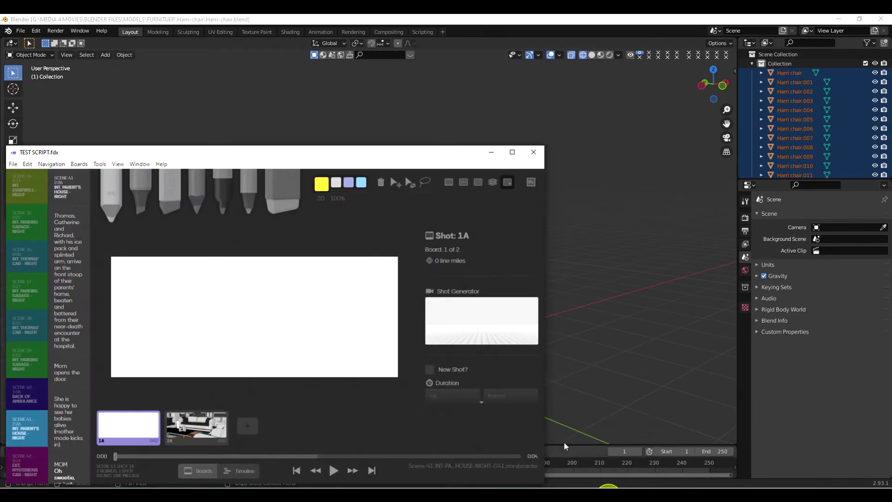
click(466, 322)
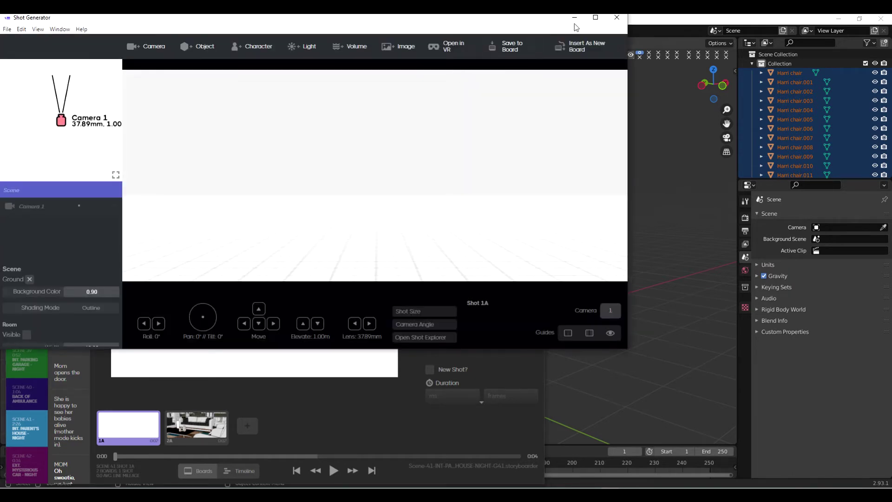
click(254, 47)
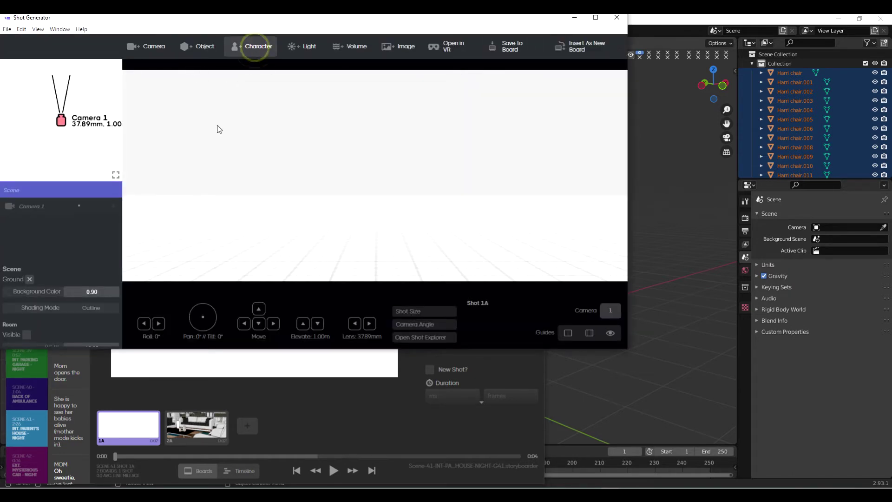
click(200, 47)
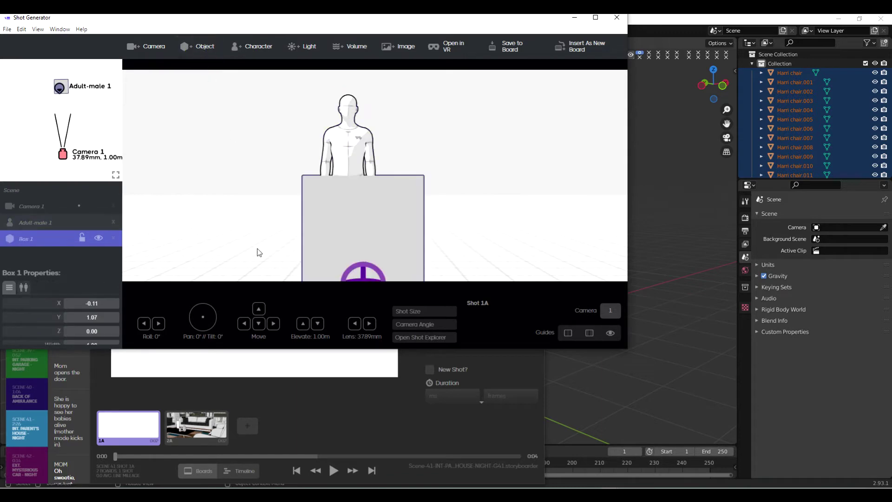
click(312, 243)
click(87, 304)
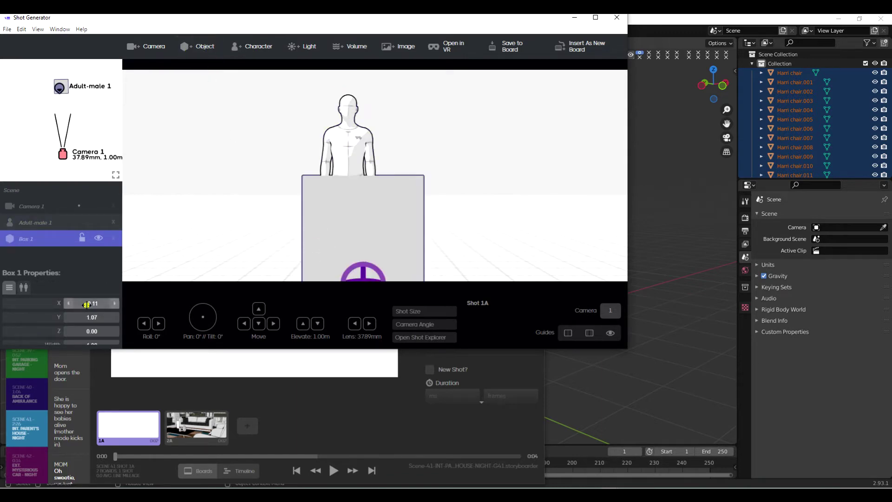
click(595, 17)
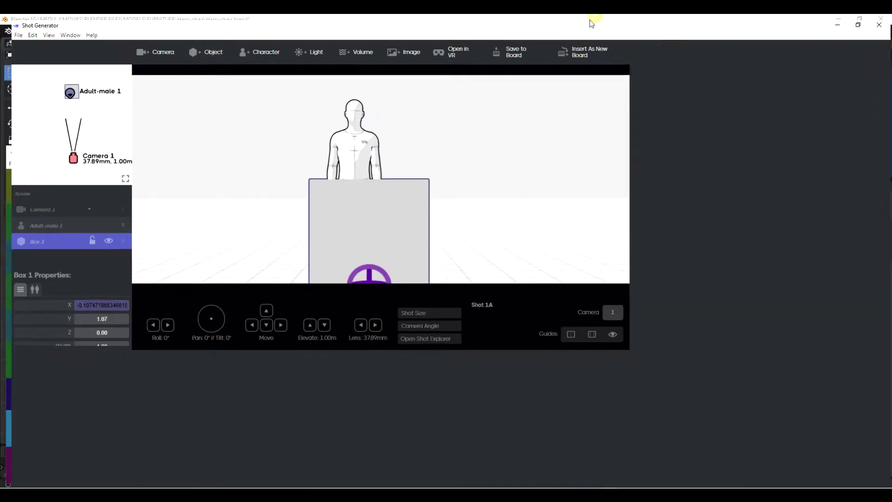
Set Box 1's X and Y positions to 0.
click(91, 310)
double_click(91, 310)
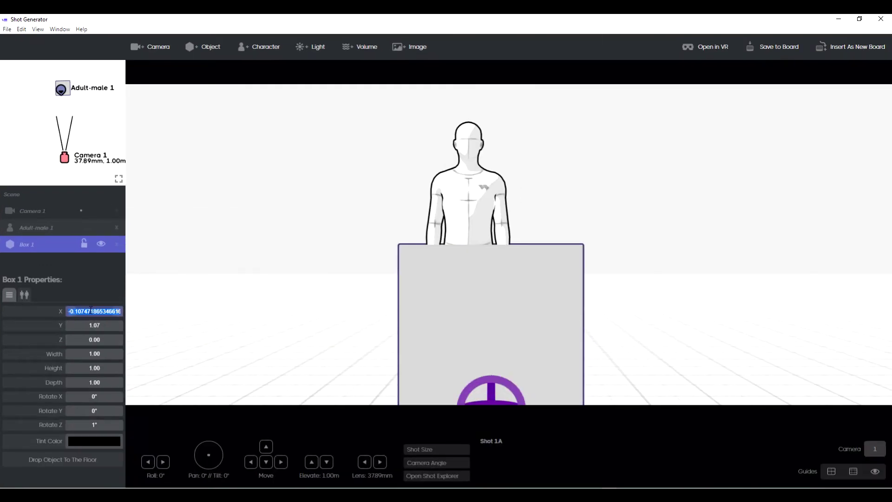
text(0)
key(Return)
click(96, 325)
double_click(96, 325)
text(00)
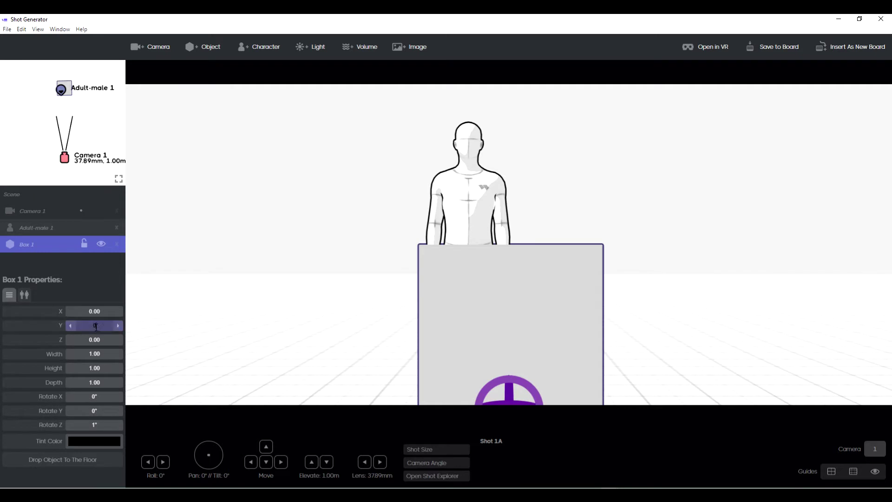
key(Return)
Set Box 1's Rotate Z to 0°.
click(100, 424)
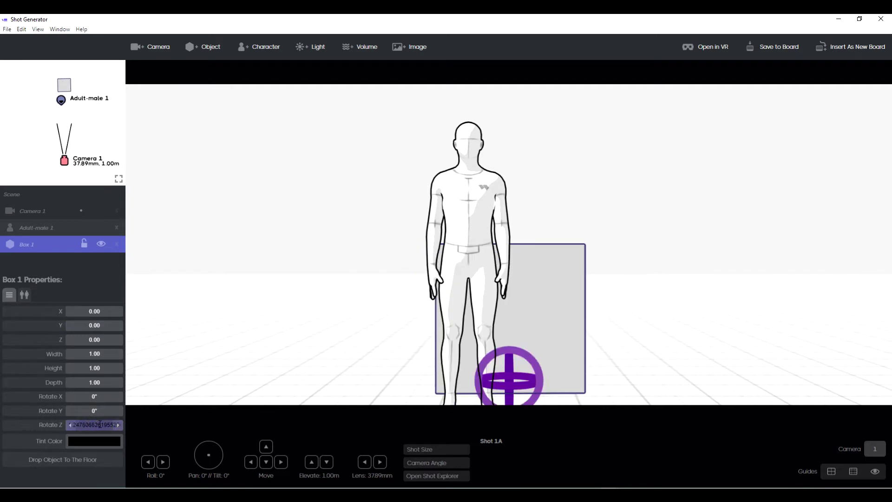
double_click(100, 425)
text(0)
key(Return)
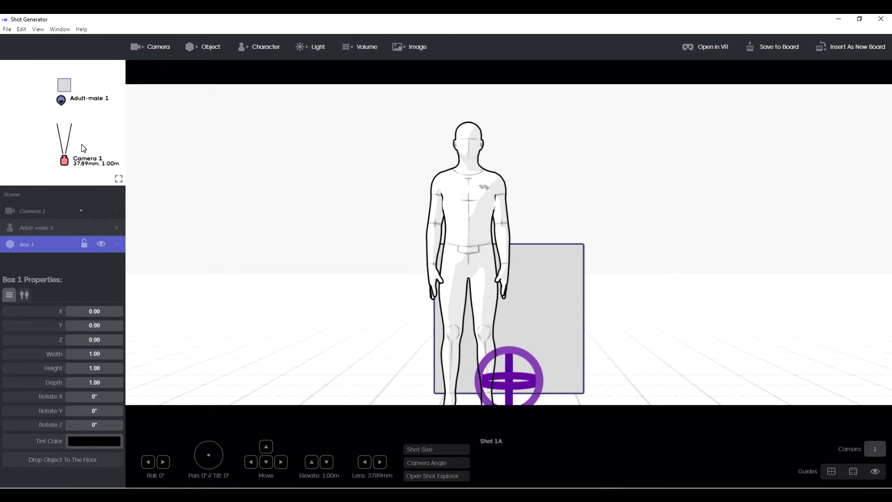
click(26, 295)
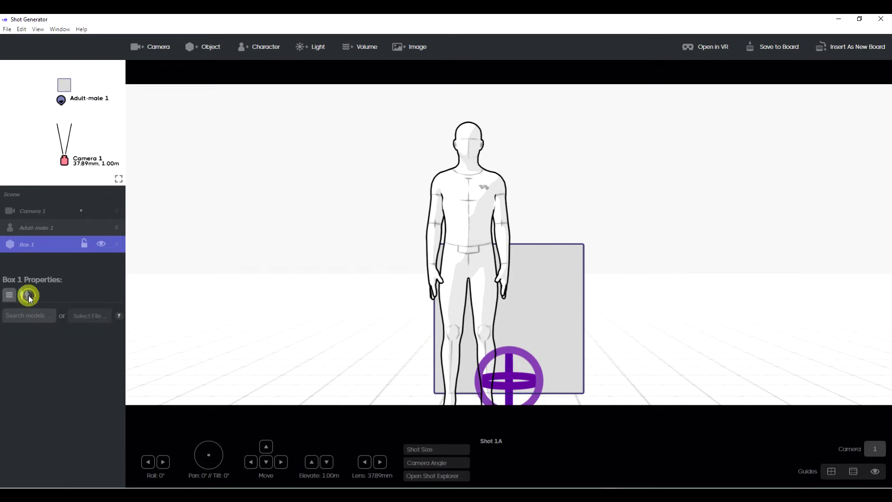
Replace the box's model with the custom file Harri-chair update 3.glb.
click(91, 316)
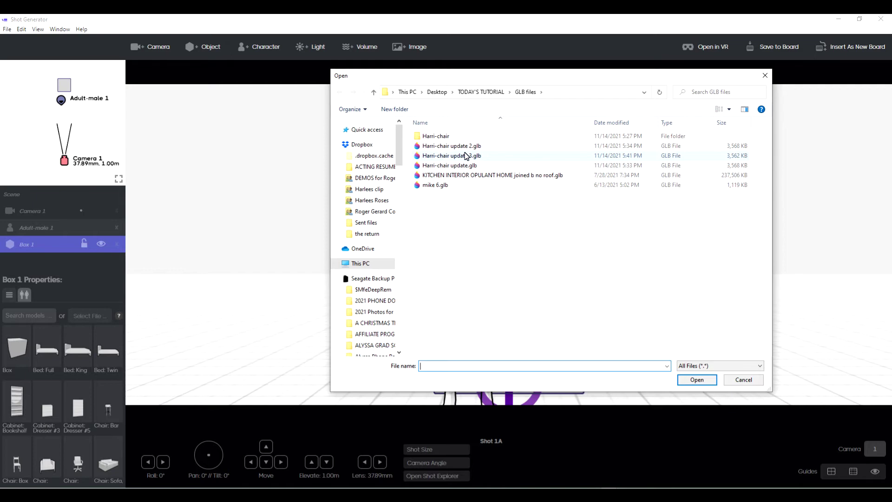
double_click(466, 155)
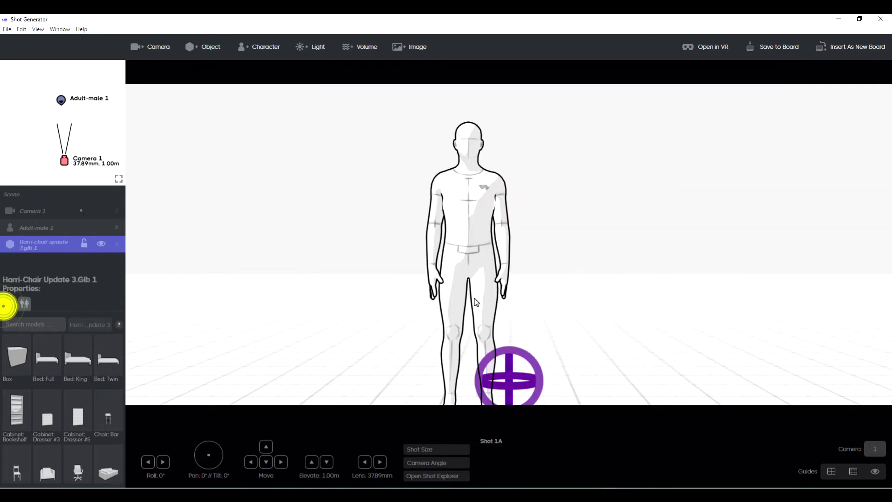
click(96, 363)
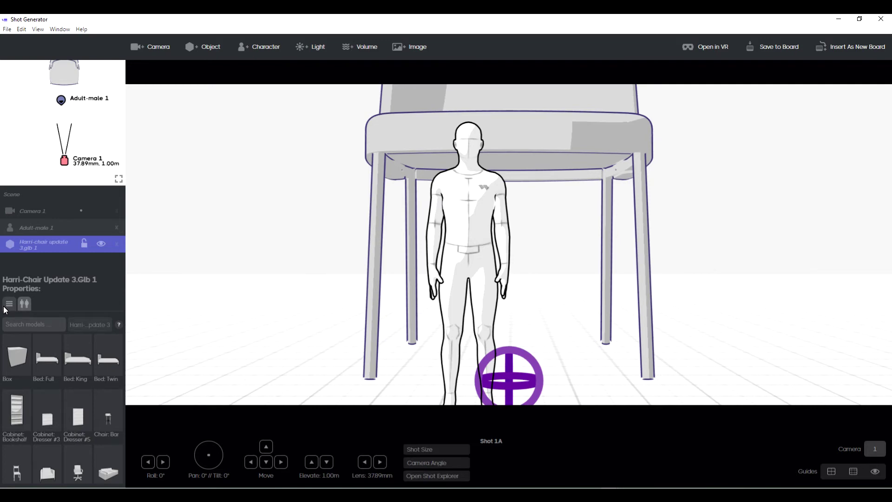
Change the imported chair's Size to 0.1, then settle on 0.33.
click(9, 304)
click(119, 364)
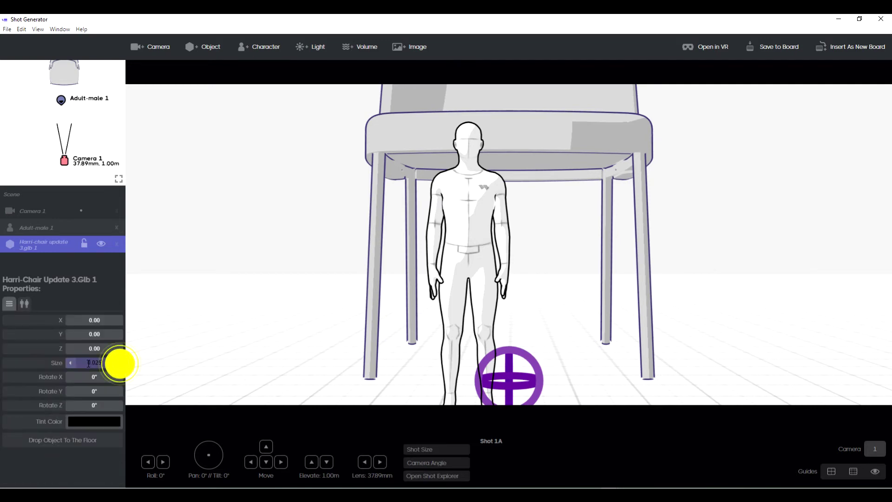
click(88, 363)
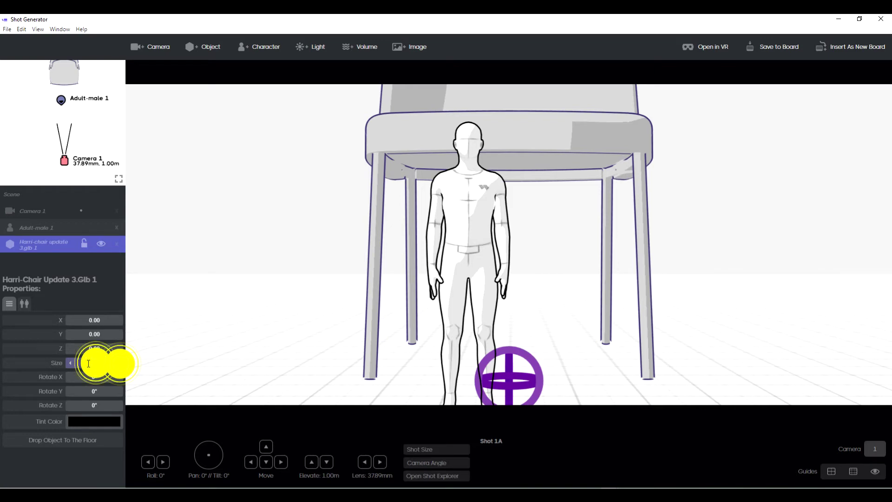
text(0.1)
key(Return)
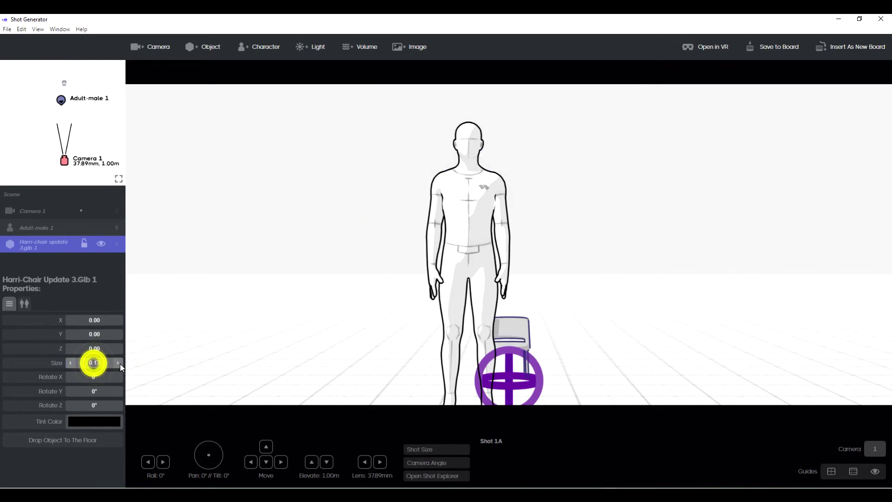
click(98, 363)
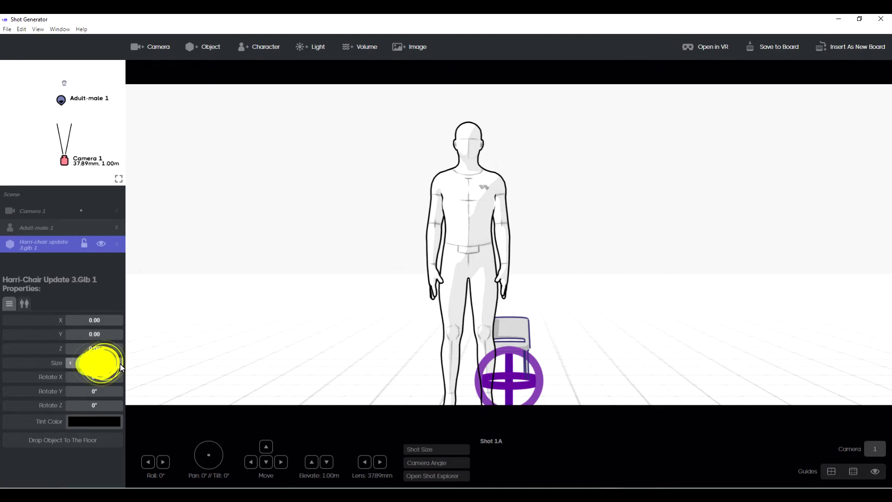
text(0.33)
key(Return)
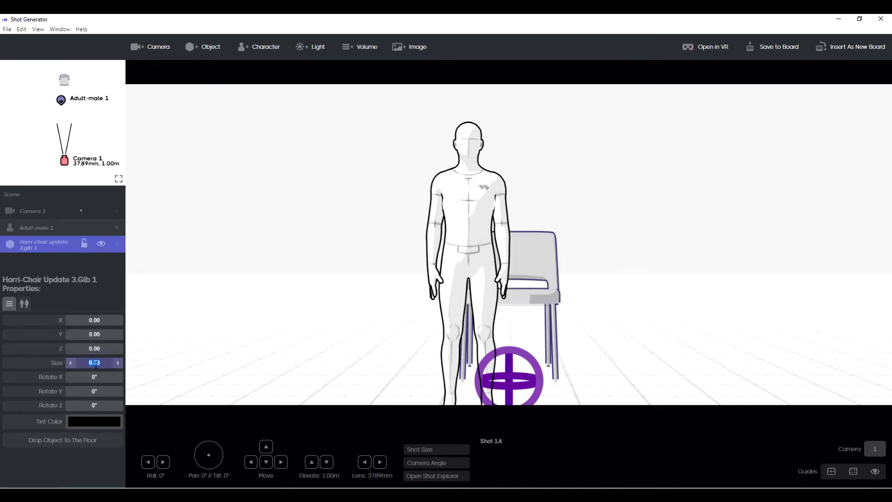
click(119, 364)
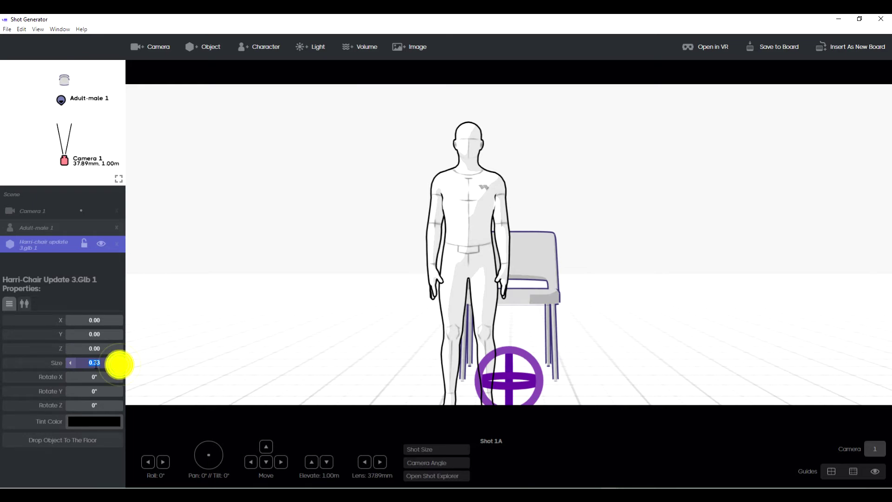
click(70, 363)
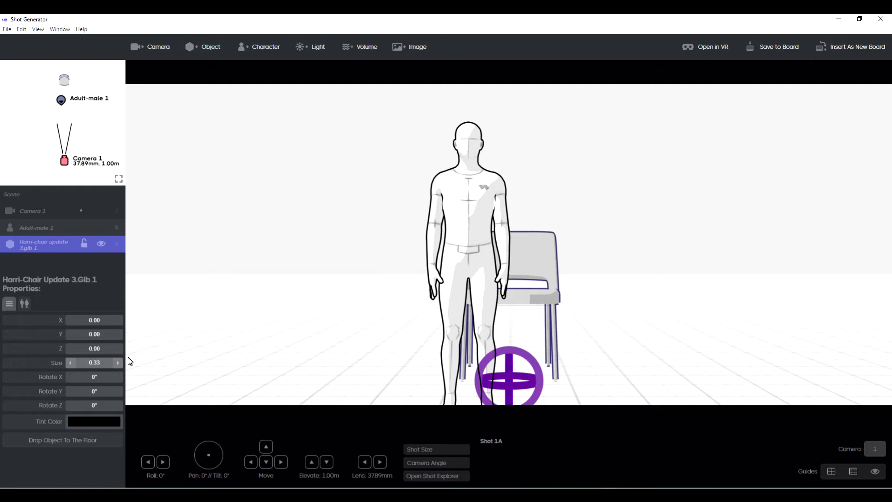
click(218, 305)
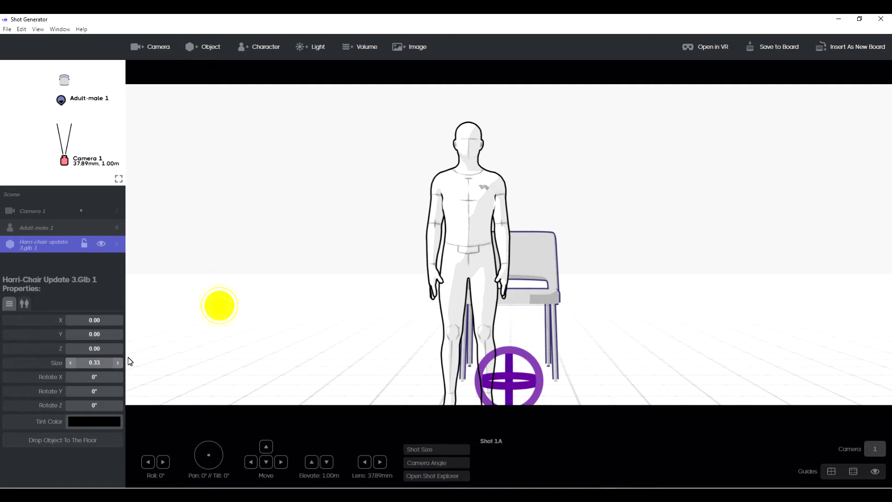
Switch to the Camera 1 side view and drag the chair toward the figure.
click(277, 320)
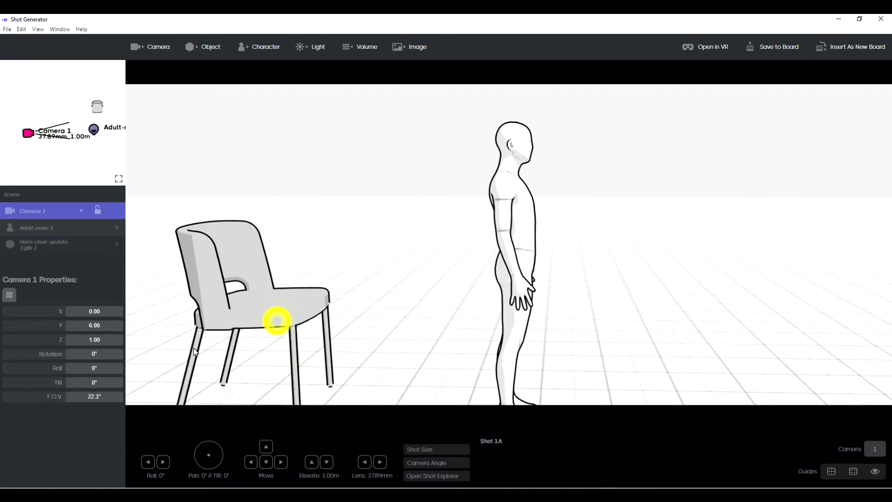
click(96, 361)
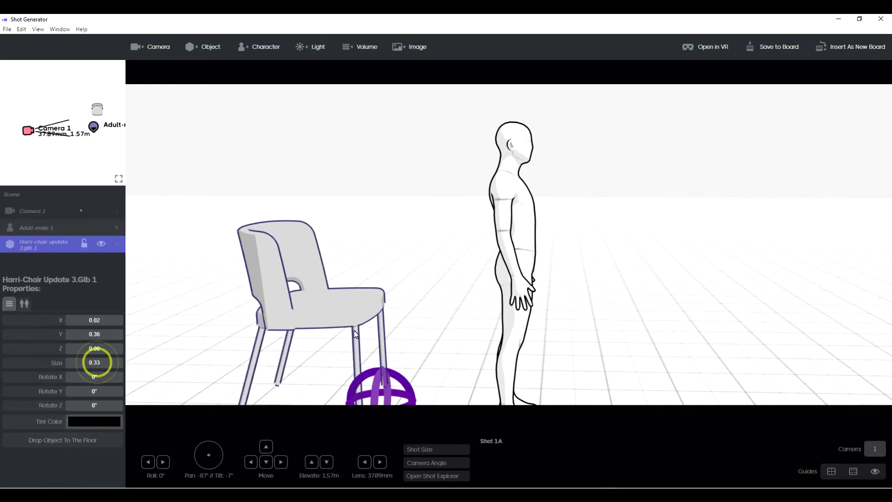
drag(355, 333, 434, 333)
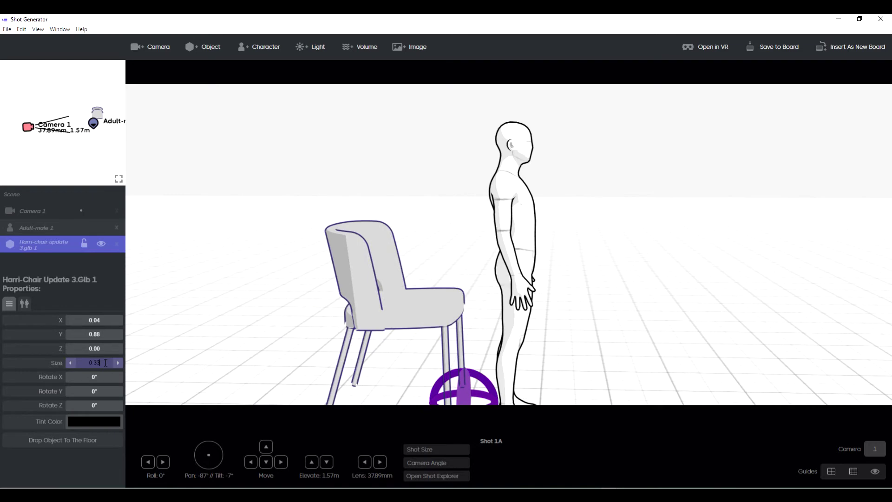
Edit the chair's Size field down to 0.25.
key(BackSpace)
click(106, 363)
text(0)
key(BackSpace)
text(3)
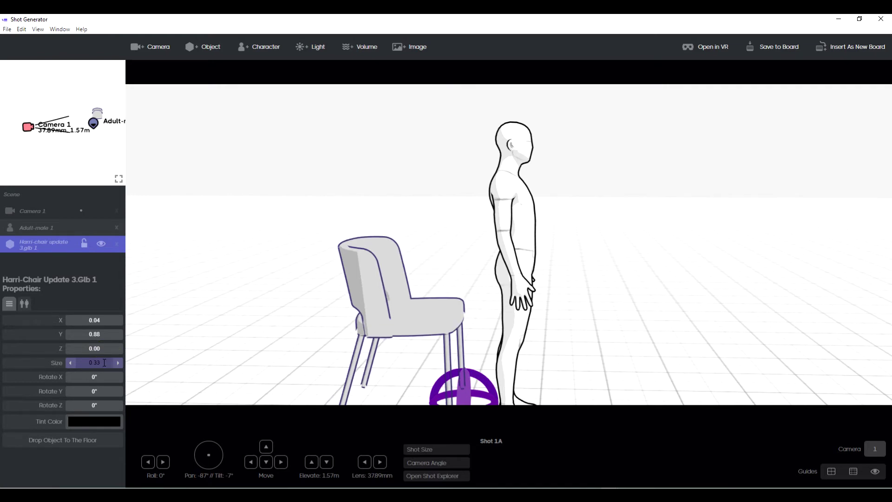
click(104, 362)
key(BackSpace)
key(BackSpace)
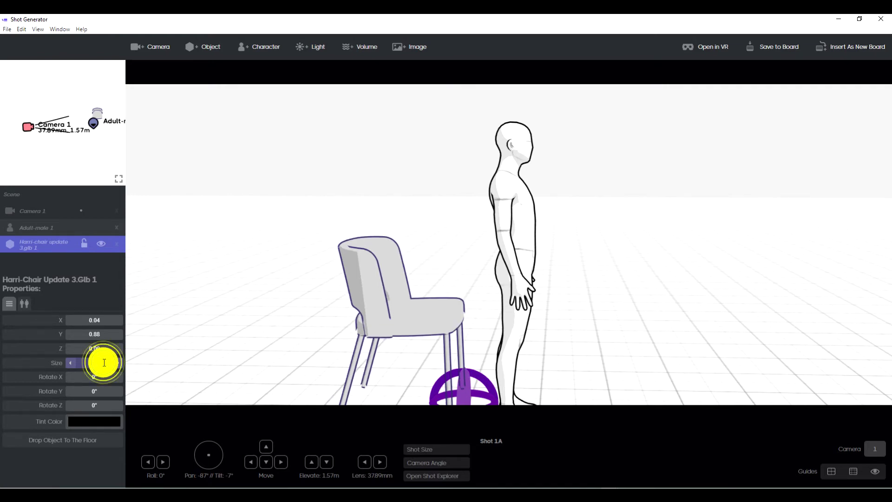
text(28)
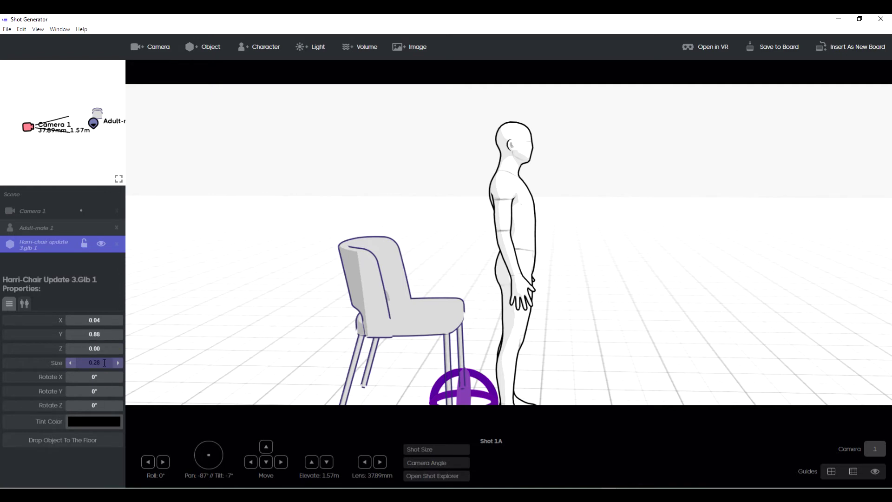
key(BackSpace)
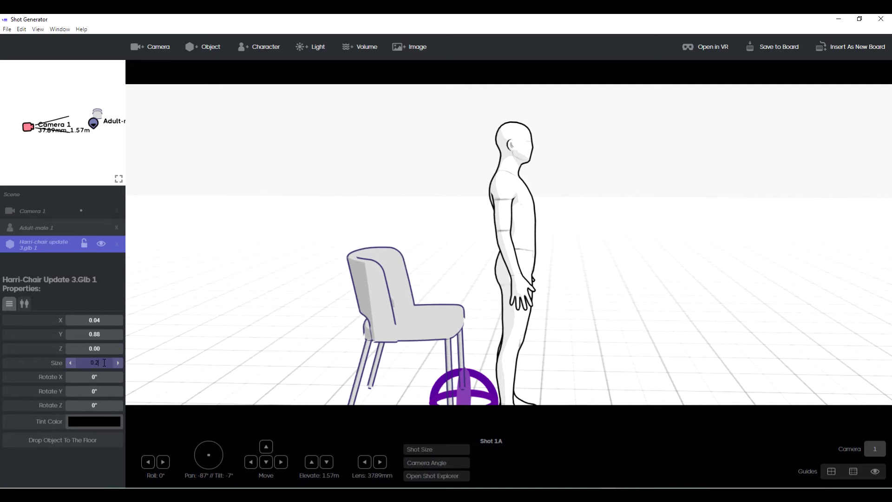
text(5)
Commit the 0.25 size, deselect the chair, minimize Shot Generator and return to Blender.
click(454, 266)
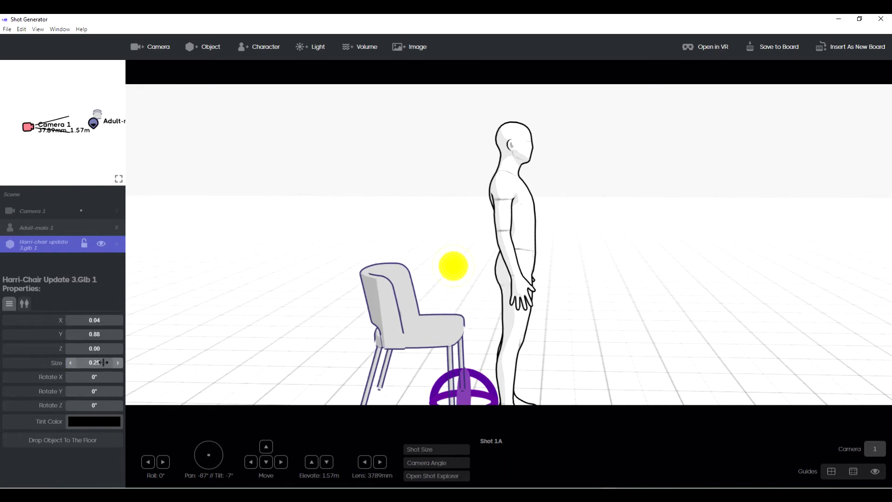
click(452, 289)
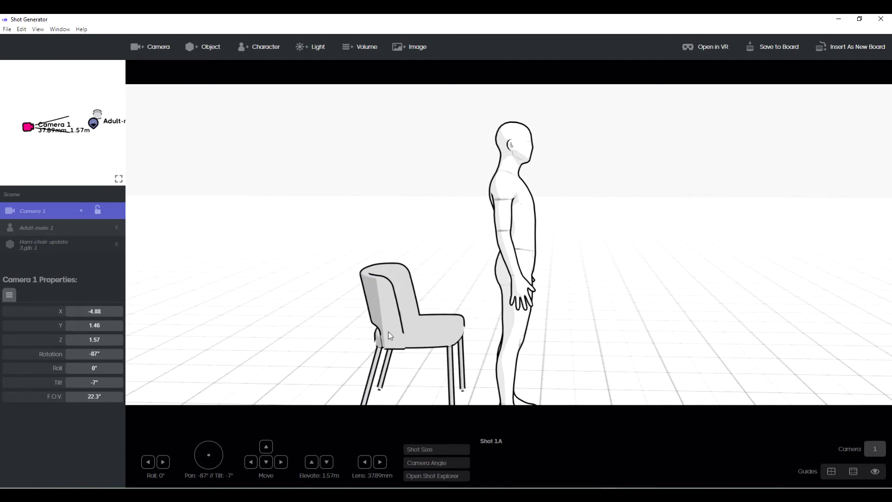
click(838, 20)
click(454, 119)
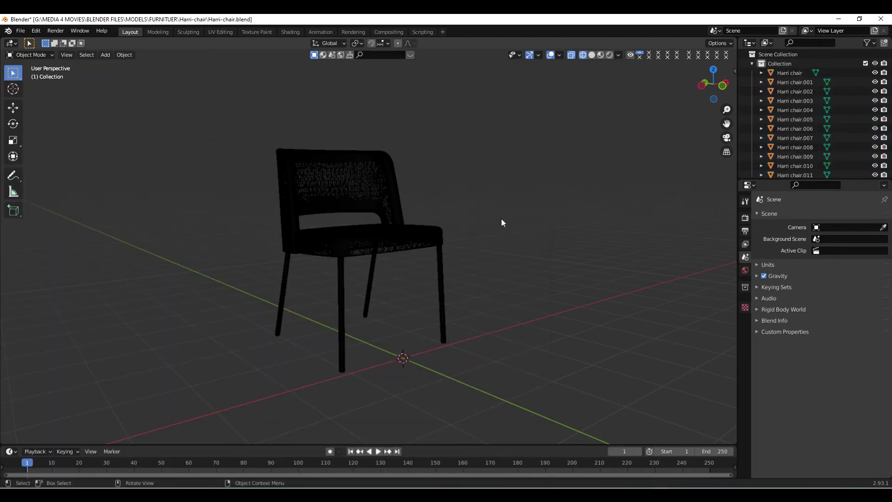
Add a Basic Human meta-rig and move it along Y beside the chair.
click(107, 55)
mouse_move(117, 135)
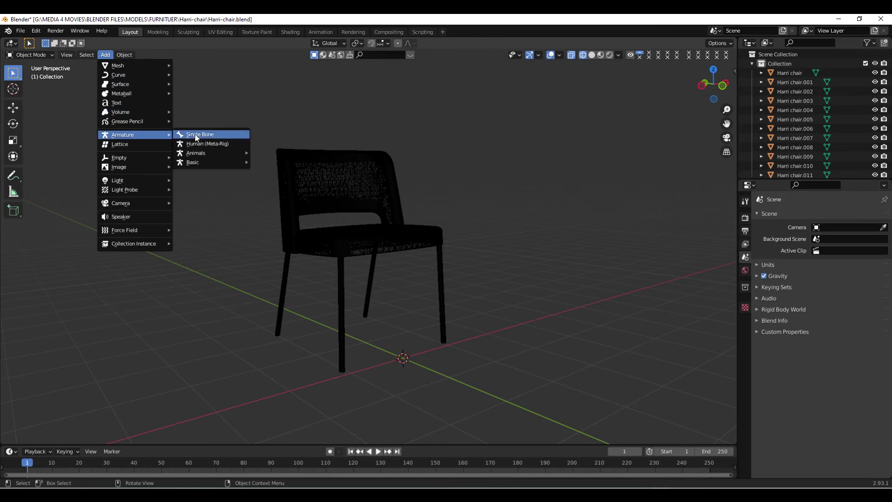
mouse_move(188, 164)
click(280, 172)
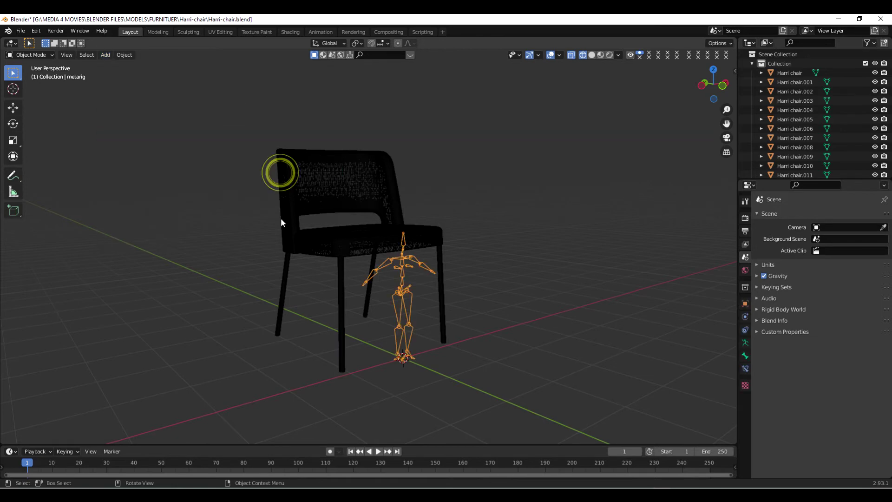
middle_drag(216, 291, 265, 294)
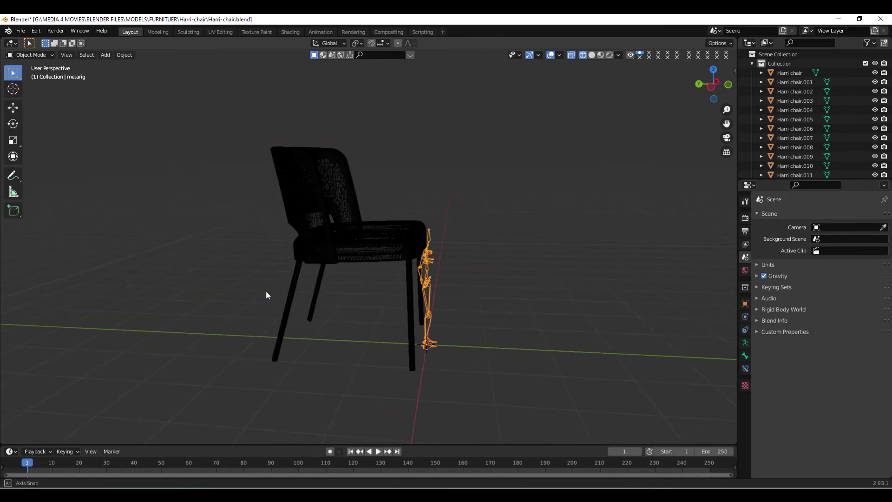
key(g)
key(y)
click(325, 293)
Box-select all chair parts, show the N sidebar, and start scaling the chair.
drag(228, 124, 435, 414)
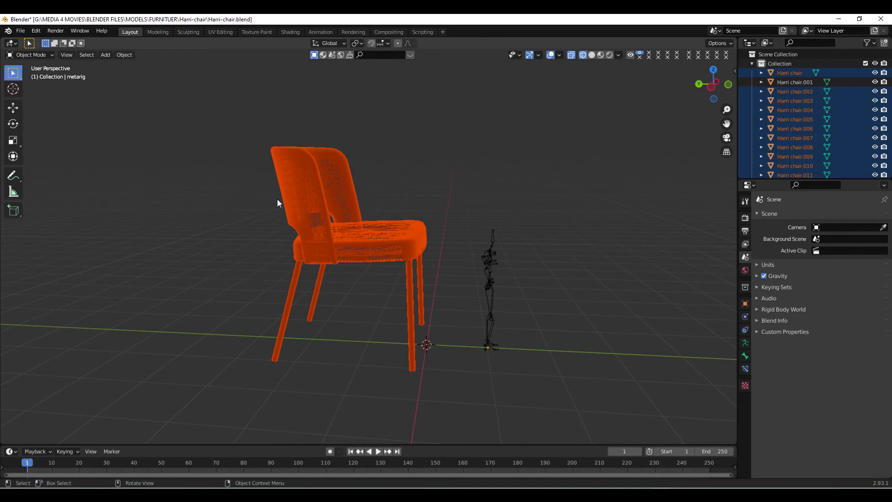
click(256, 199)
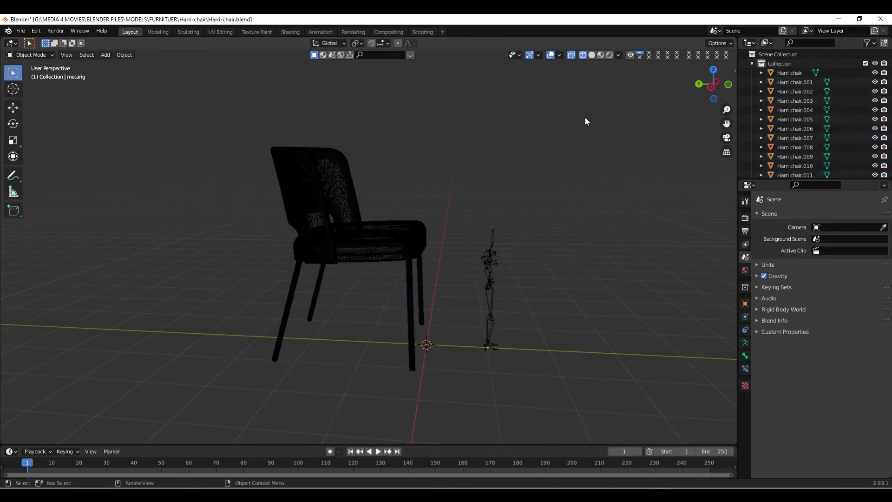
key(n)
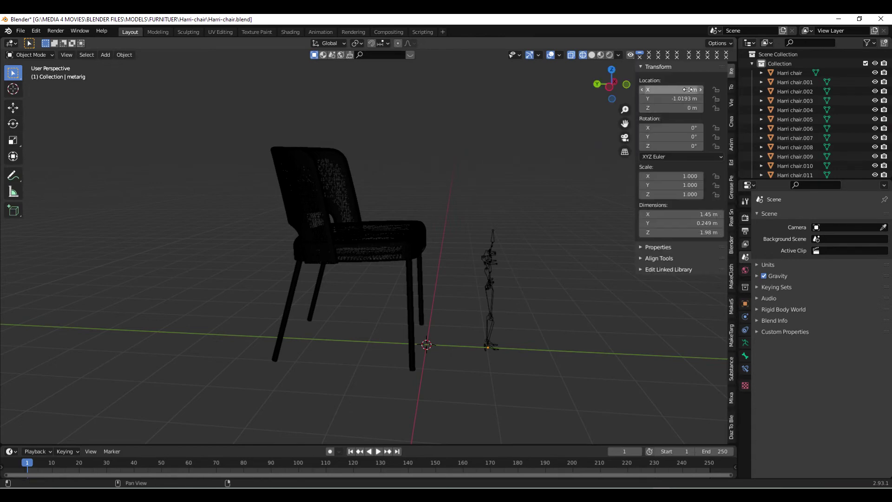
drag(230, 119, 439, 387)
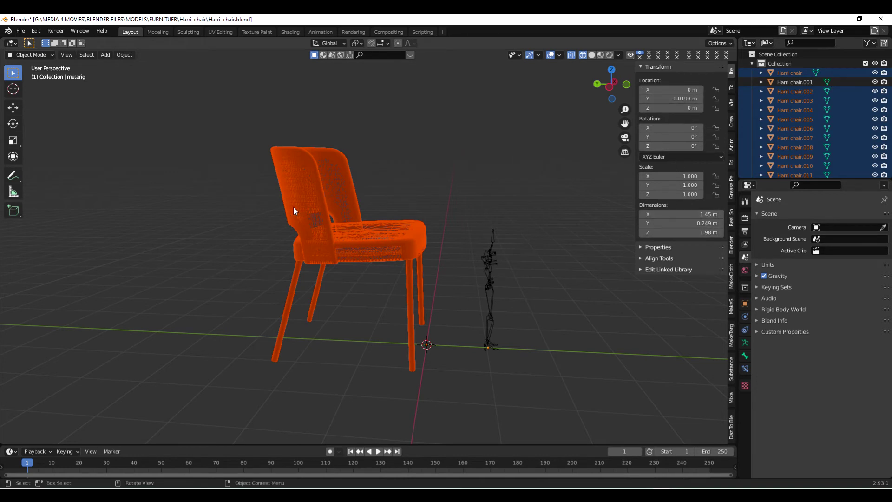
key(s)
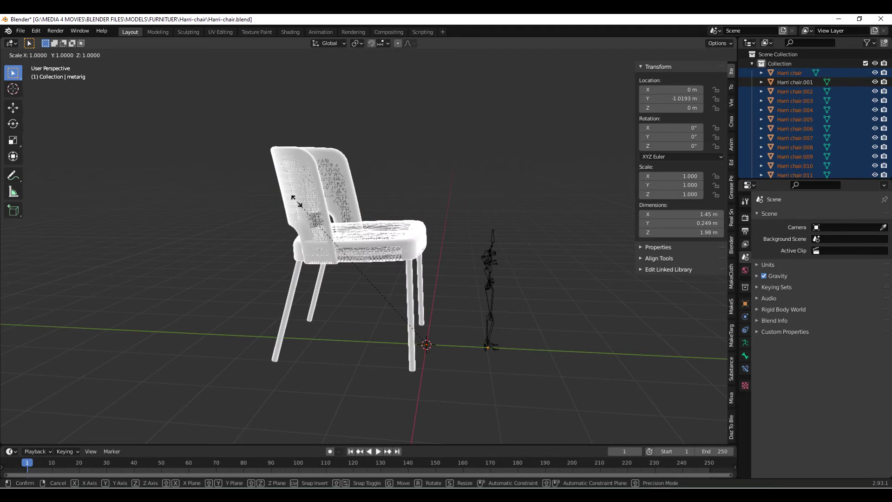
Confirm the chair's smaller scale, move the metarig along Y to -0.72788 m, and reselect the chair.
click(381, 311)
key(KP_3)
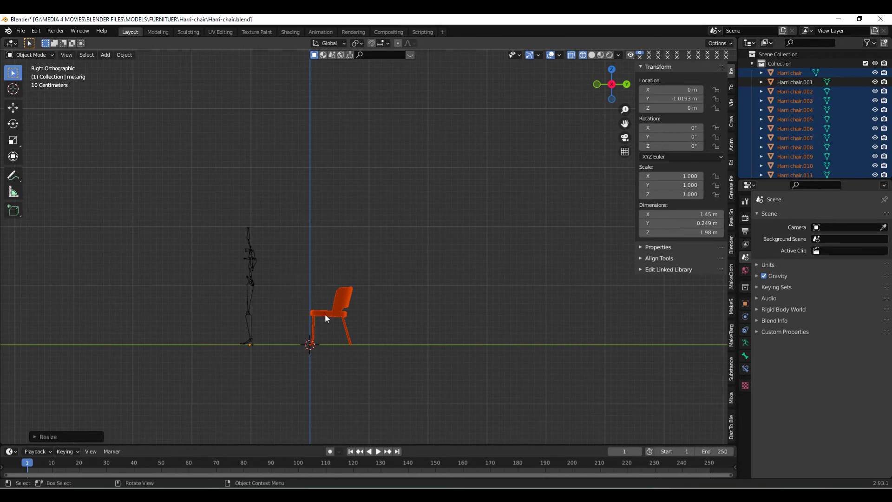
click(248, 249)
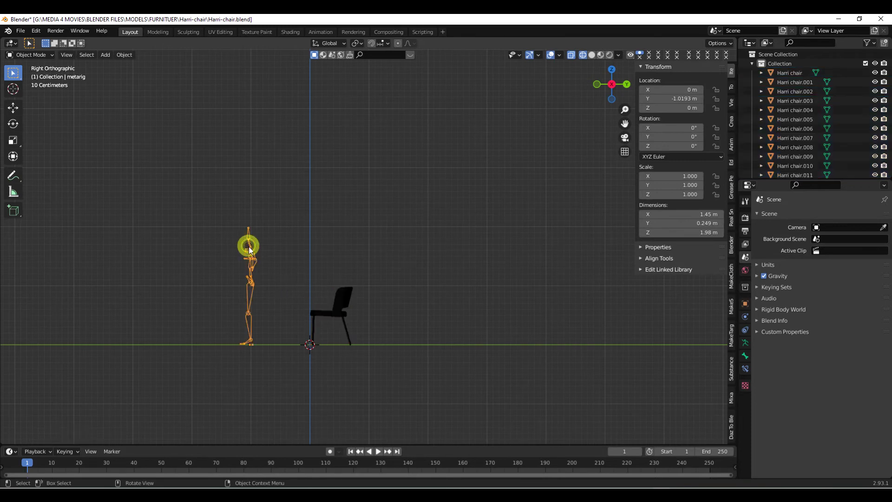
key(g)
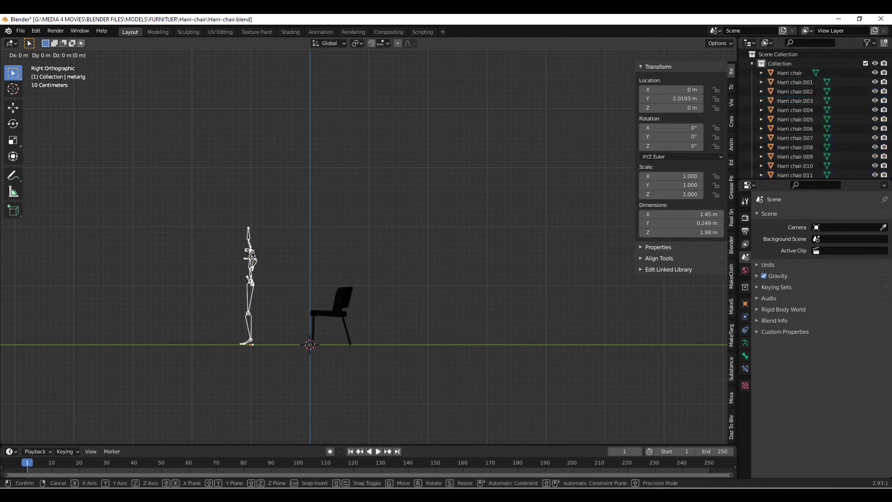
key(y)
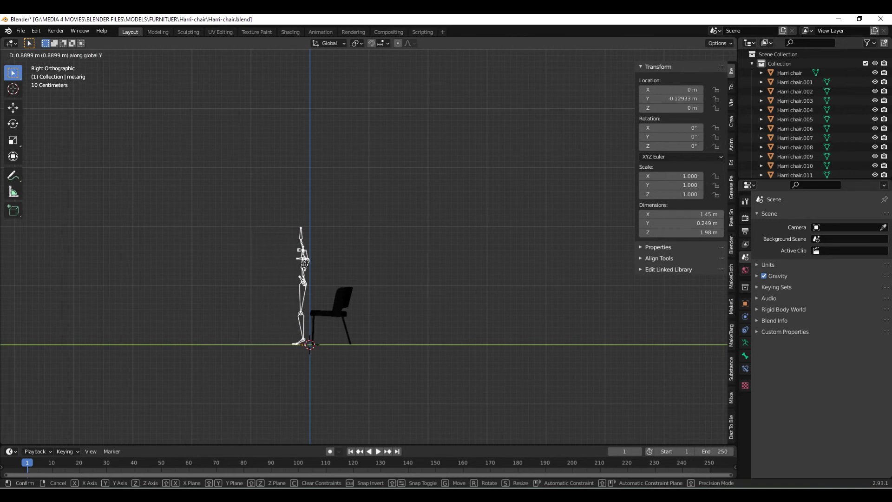
click(324, 291)
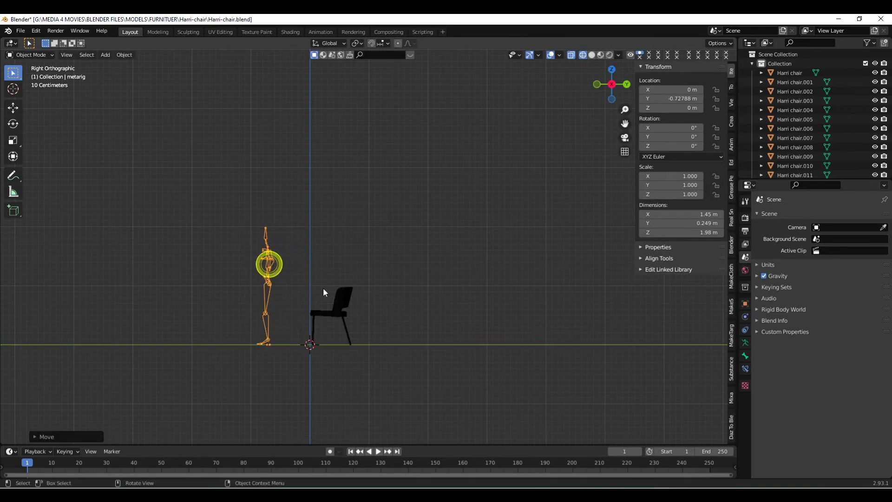
drag(295, 262, 405, 375)
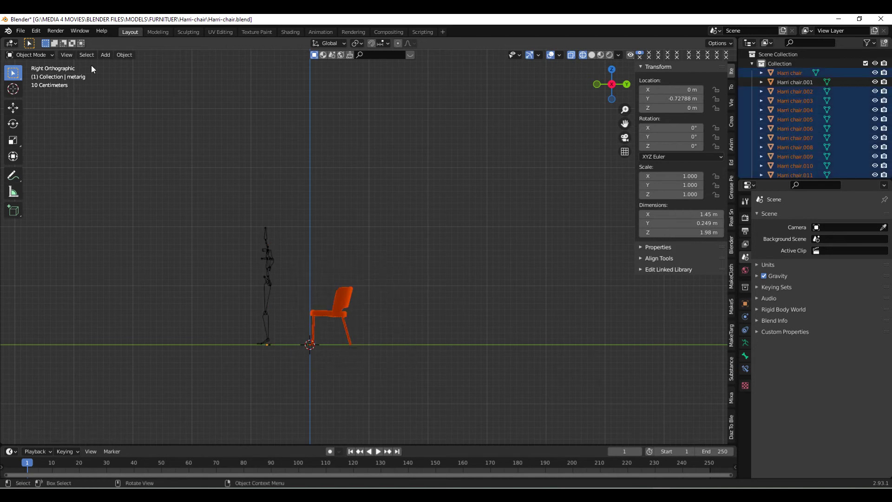
key(ctrl+a)
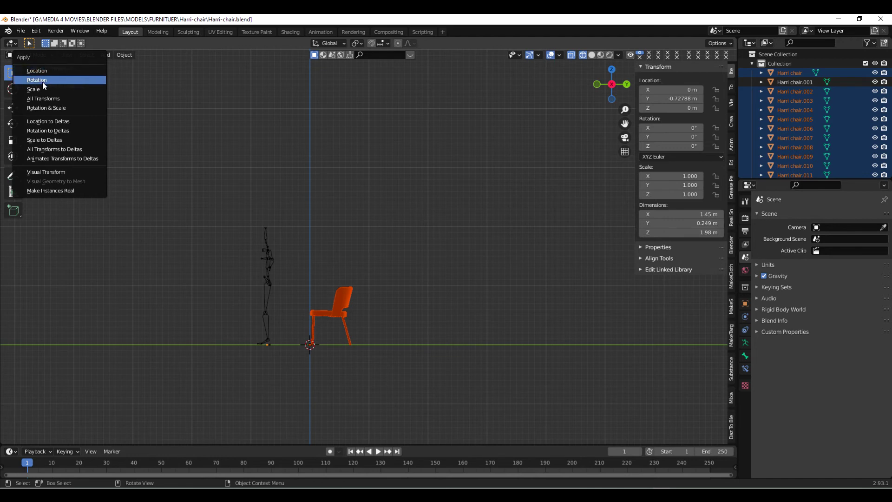
Apply all transforms to the chair and start a glTF 2.0 export of the selection.
click(43, 99)
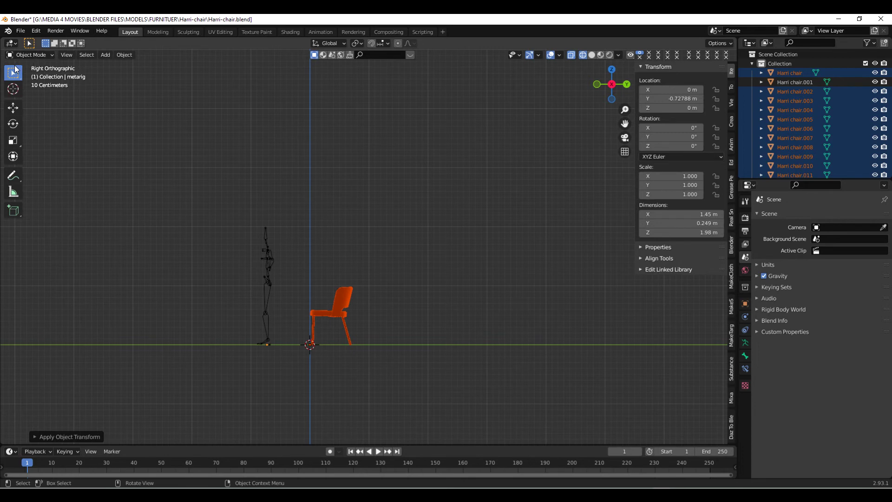
click(20, 31)
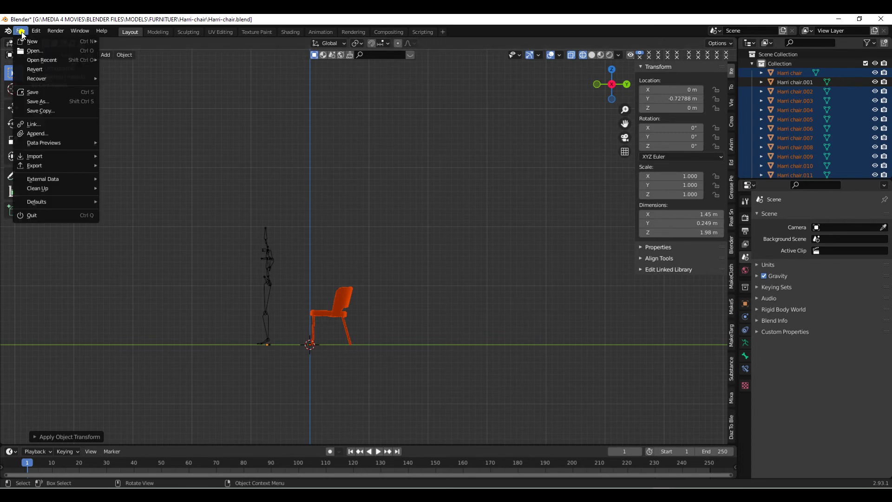
click(37, 168)
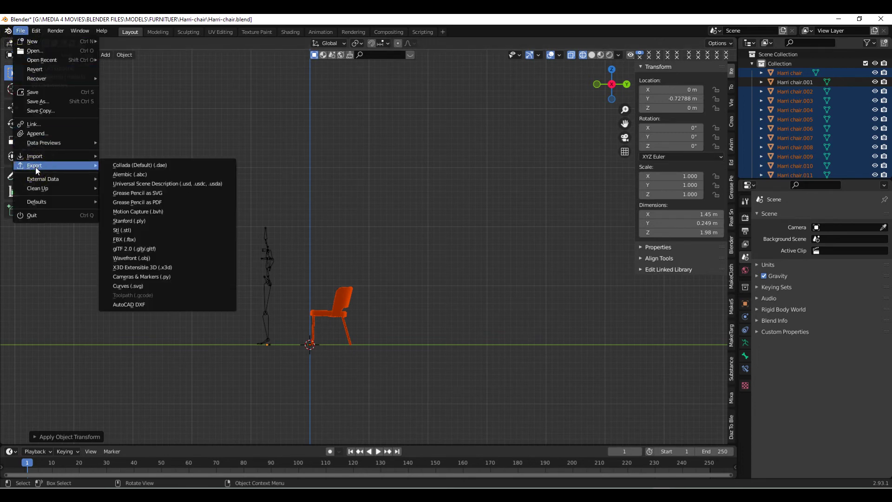
click(129, 249)
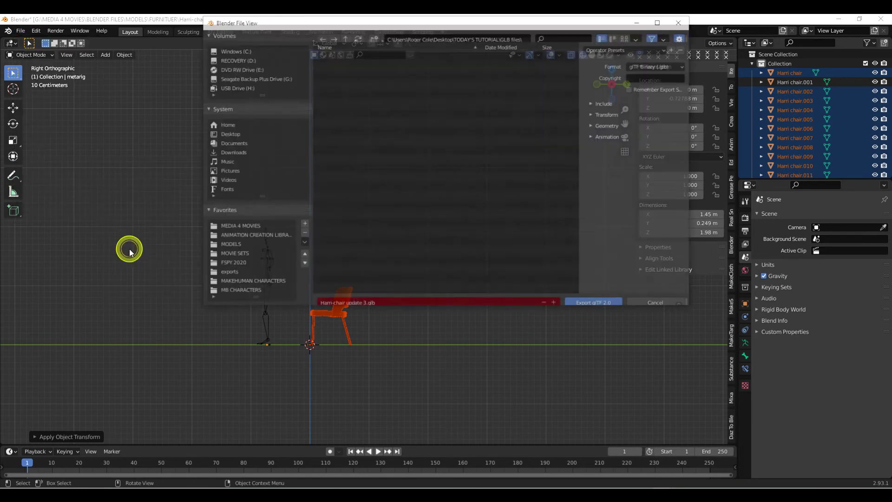
click(598, 111)
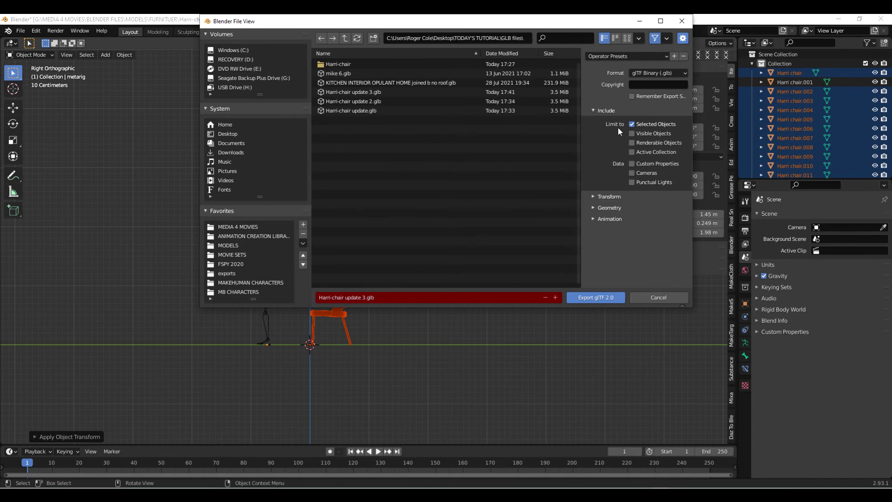
Rename the export to 'Harri-chair update 4' and export the GLB.
click(336, 300)
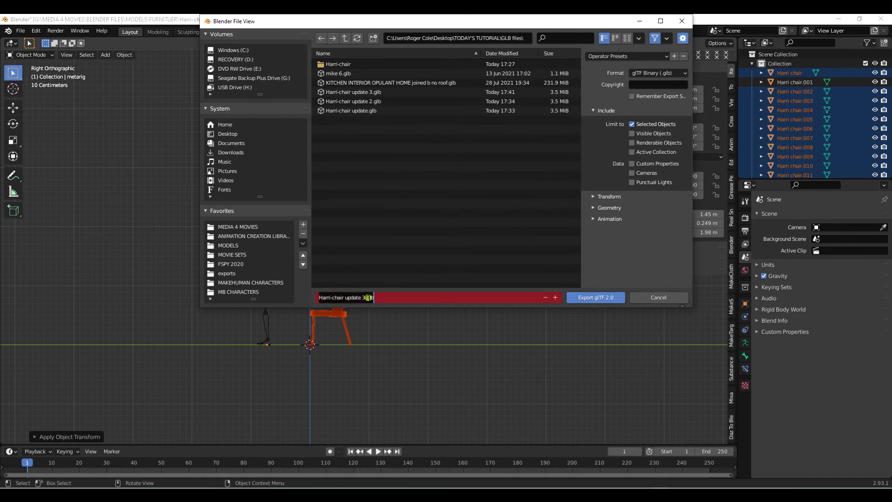
click(361, 297)
key(Delete)
key(Delete)
key(Delete)
key(Delete)
key(Delete)
text(4)
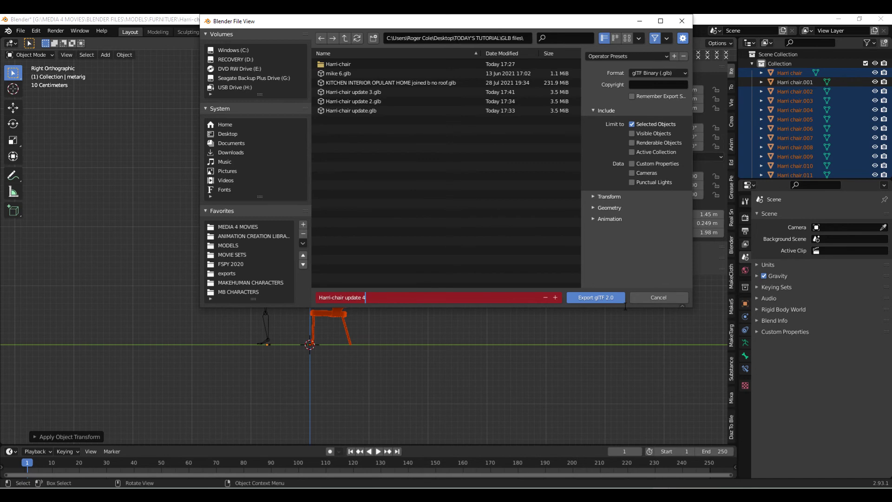
click(593, 299)
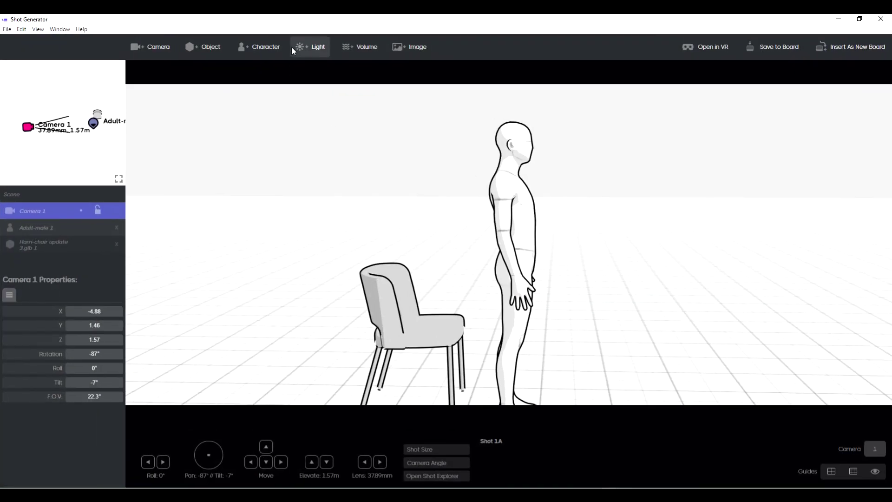
Add a new object and load Harri-chair update 4.glb as its model.
click(205, 48)
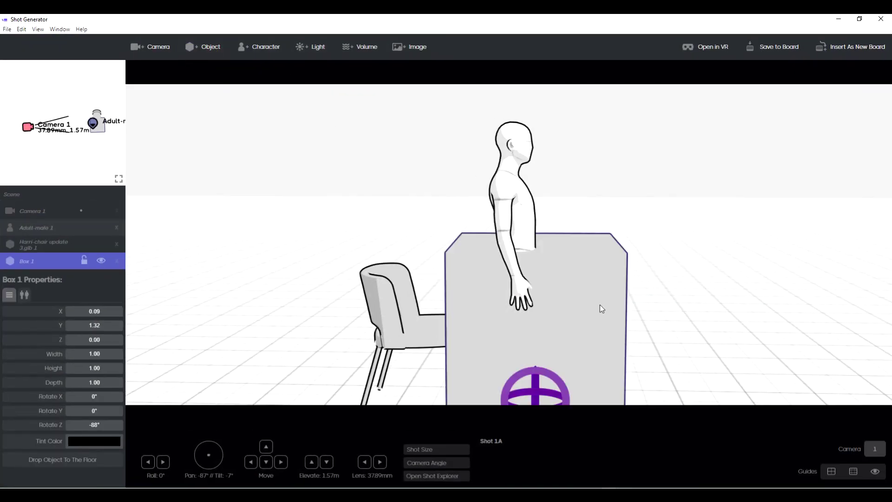
click(25, 295)
click(89, 318)
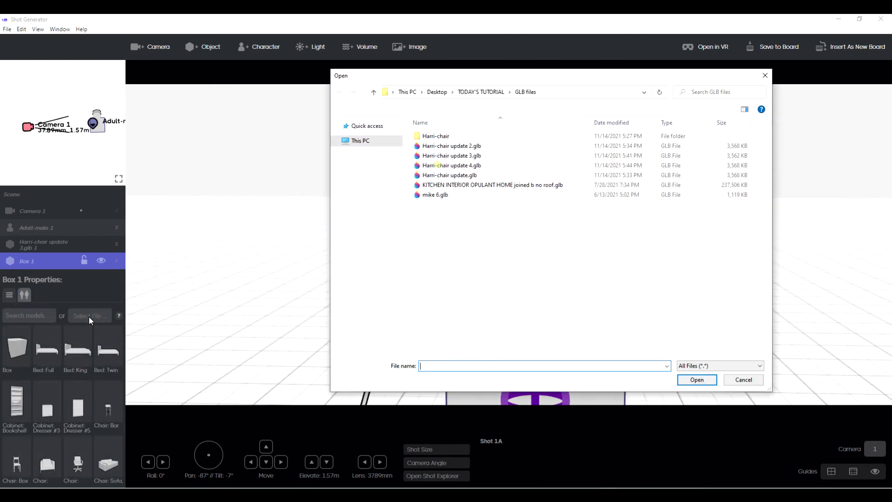
click(438, 165)
click(696, 380)
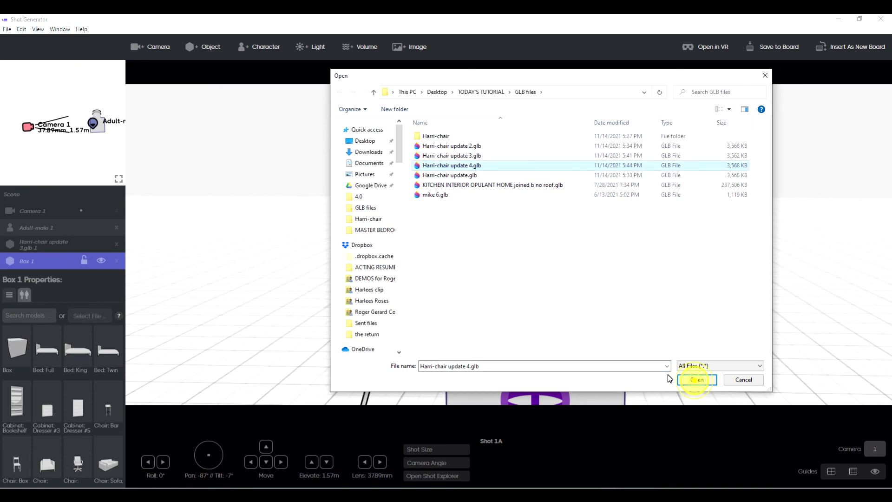
click(697, 380)
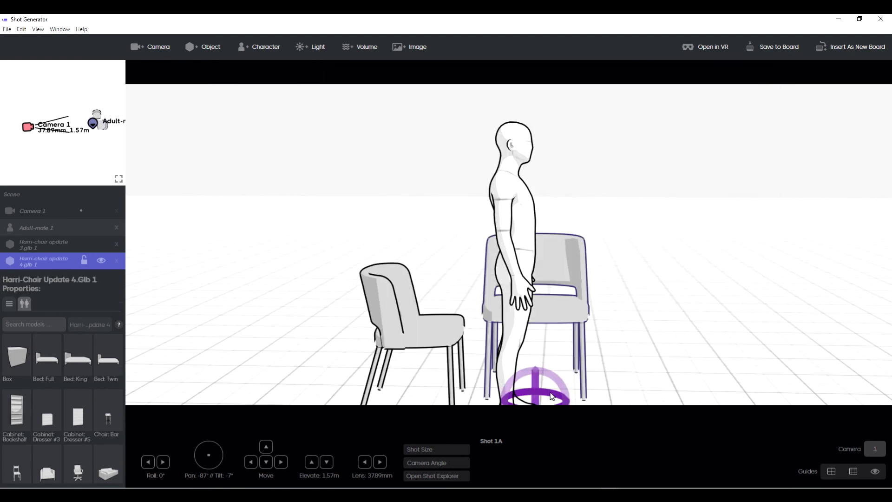
Rotate the new chair -180° to face the figure and set its size to 0.98.
drag(552, 395, 488, 395)
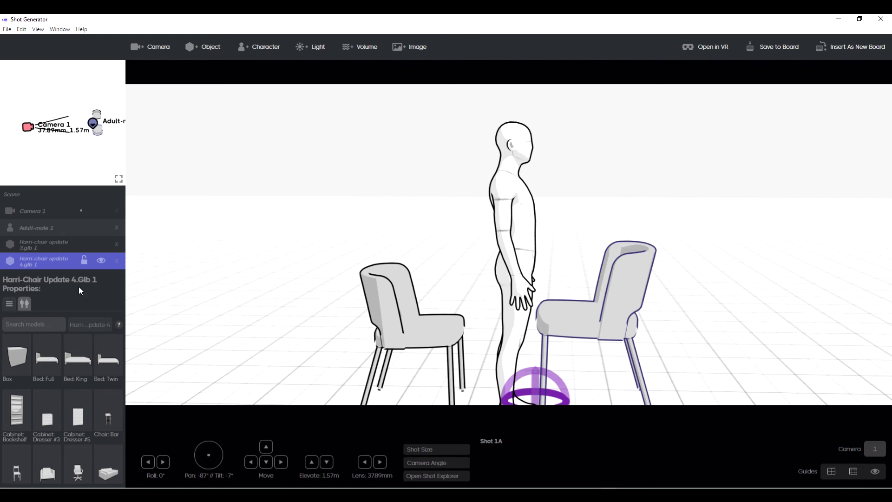
click(10, 303)
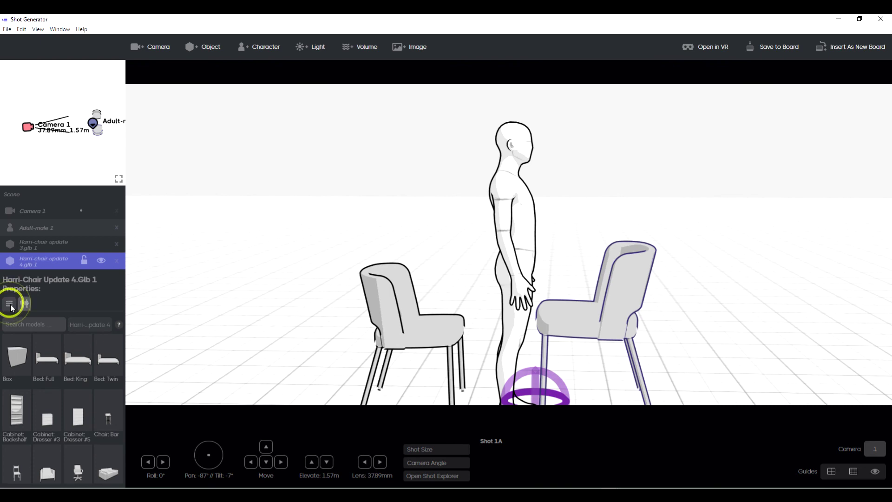
click(103, 363)
click(103, 364)
text(0)
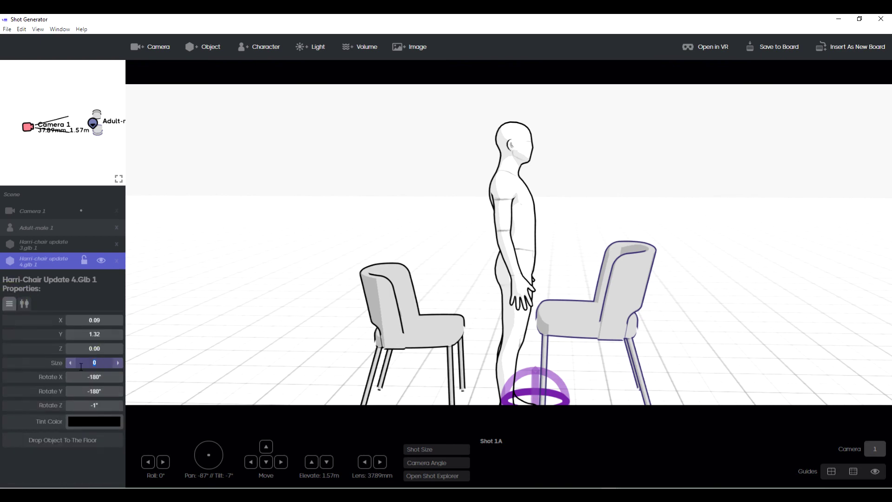
text(0.98)
key(Return)
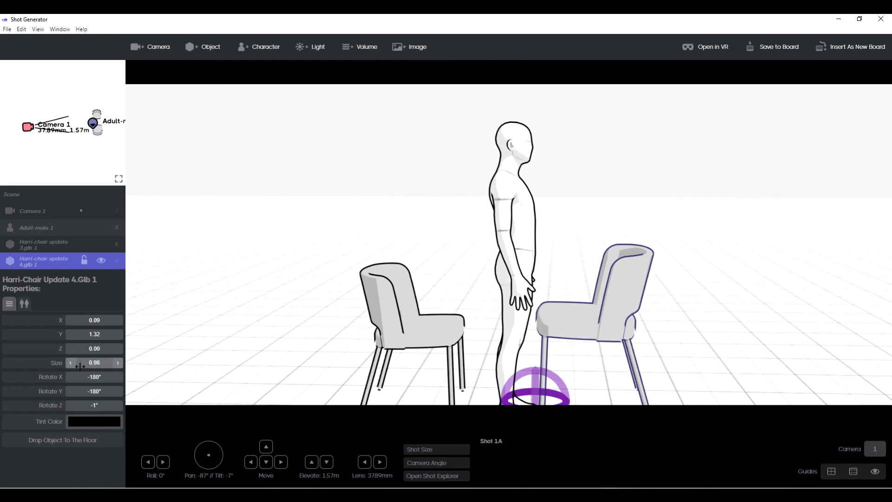
Reduce the new chair's size to 0.80, then adjust it to 0.89.
click(104, 363)
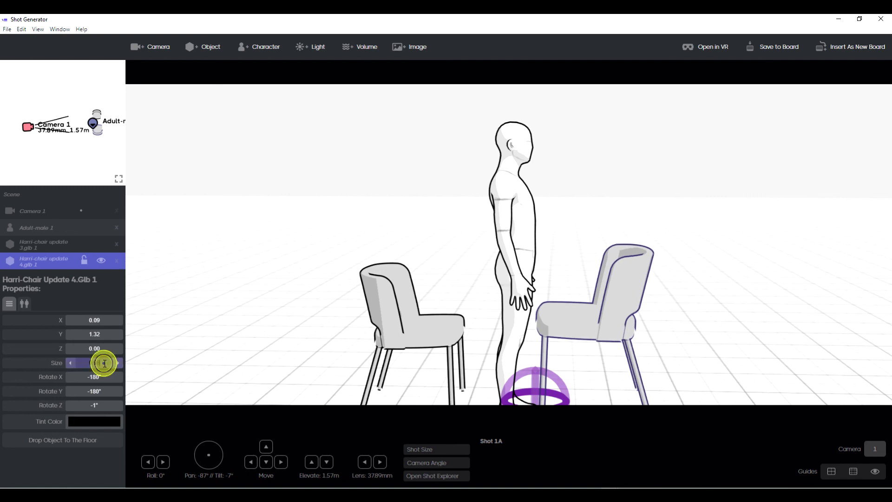
text(0.)
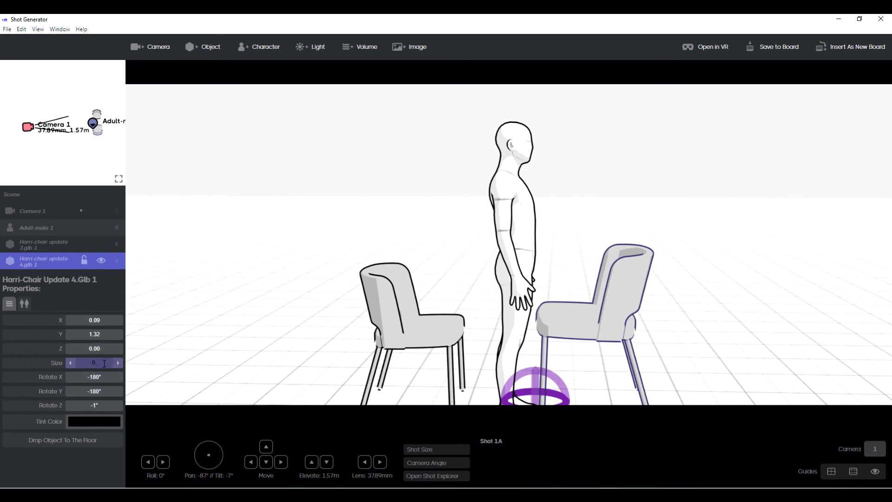
text(8)
key(Return)
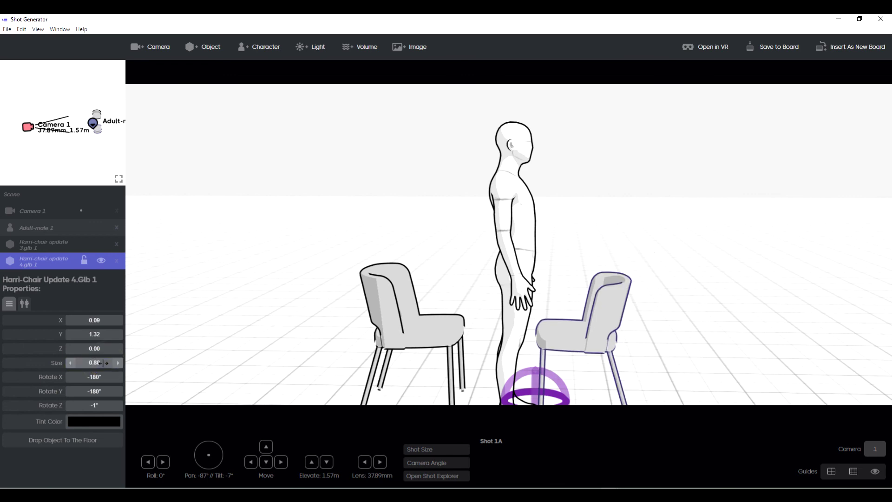
click(103, 362)
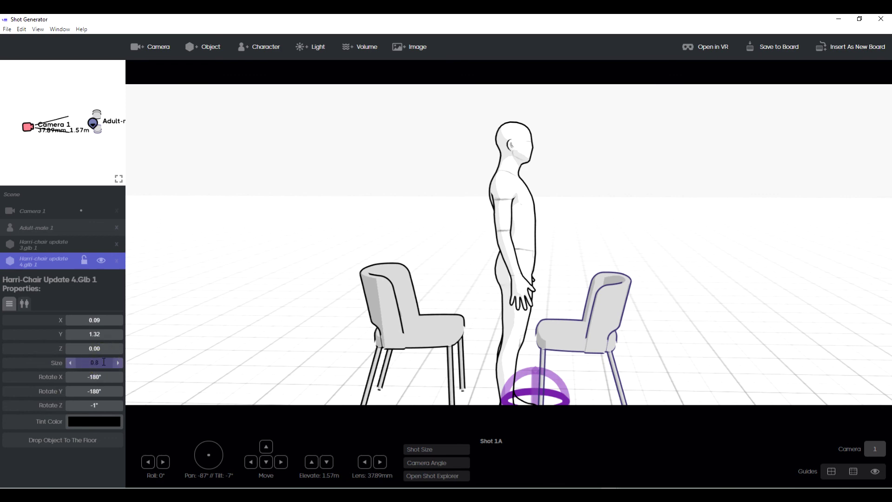
text(9)
key(Return)
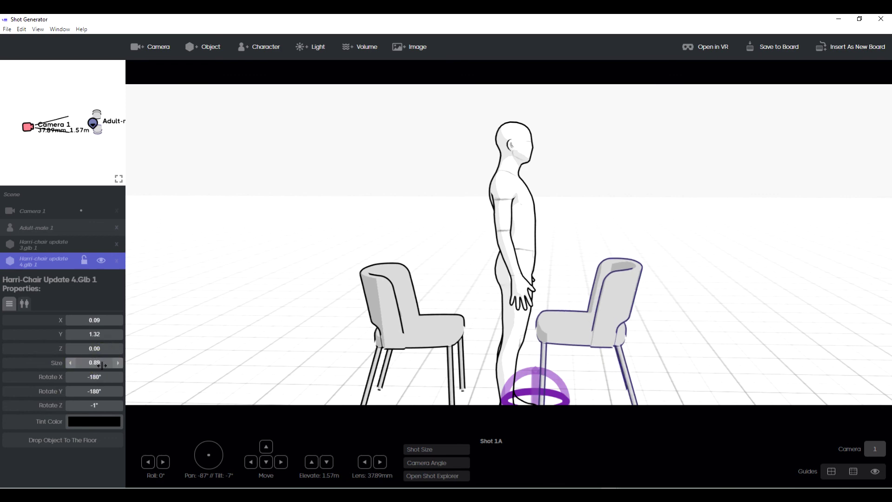